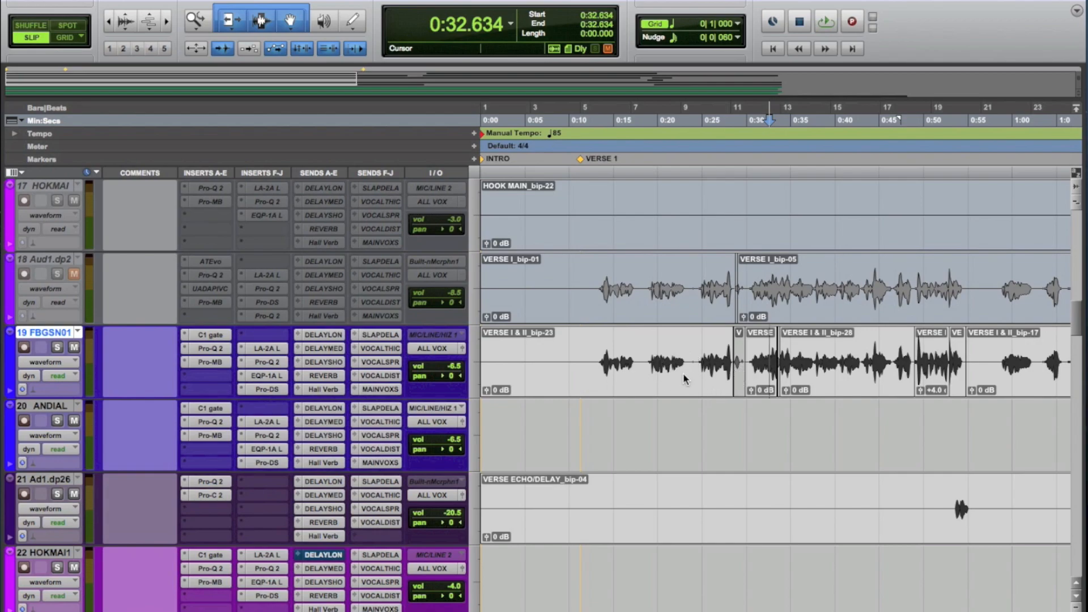
Step: Play back the verse vocal on track 19 from about 0:19 to 0:31
left_click(649, 360)
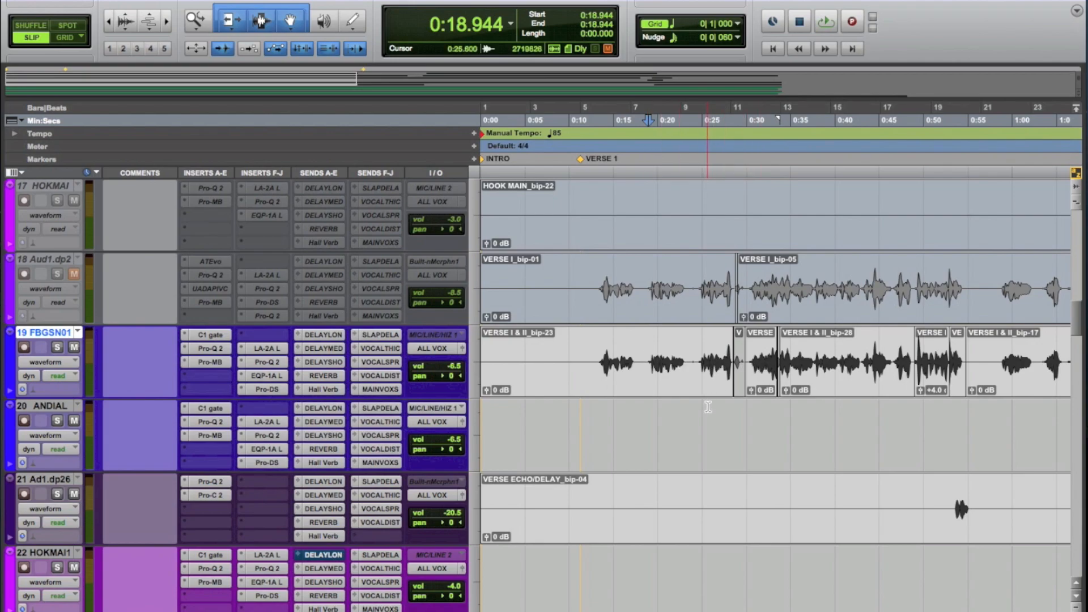
key("space")
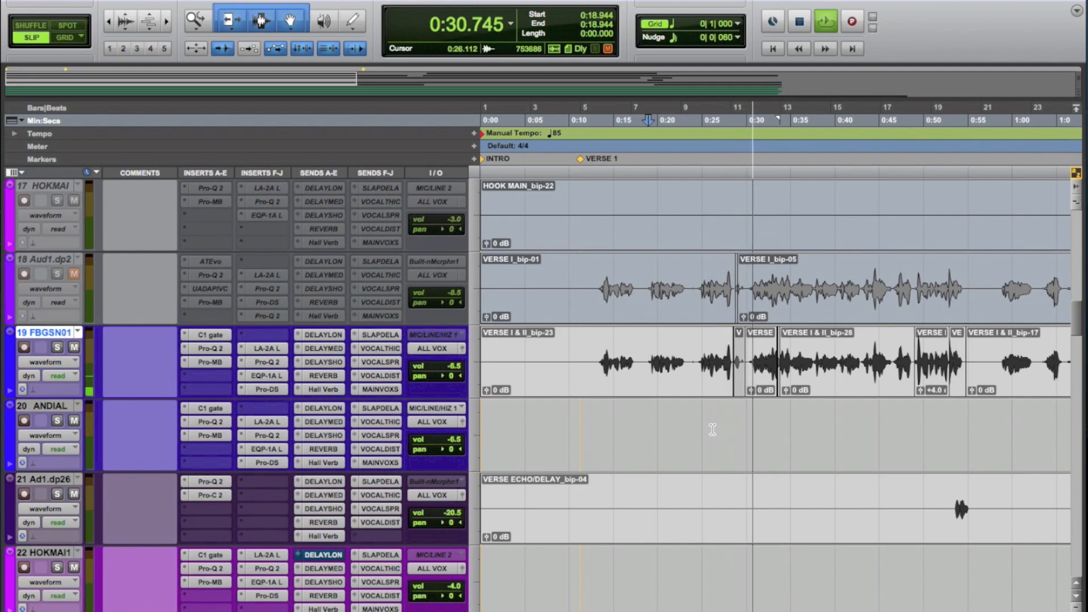
key("space")
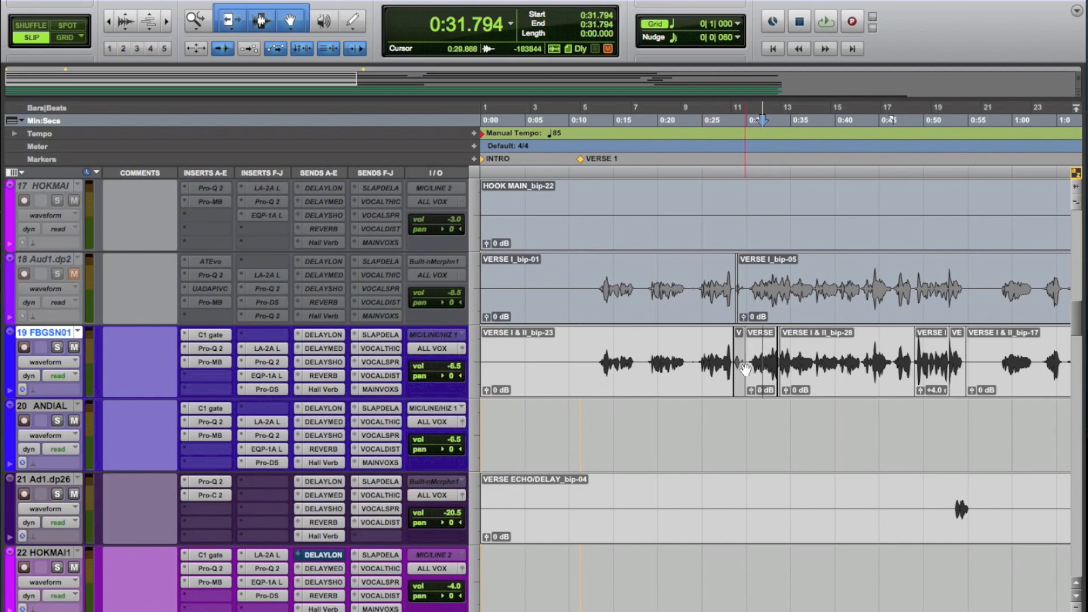
Step: Highlight the short clip starting at about 0:28.5 on track 19 and audition the passage leading into it from about 0:18.6
left_click(738, 379)
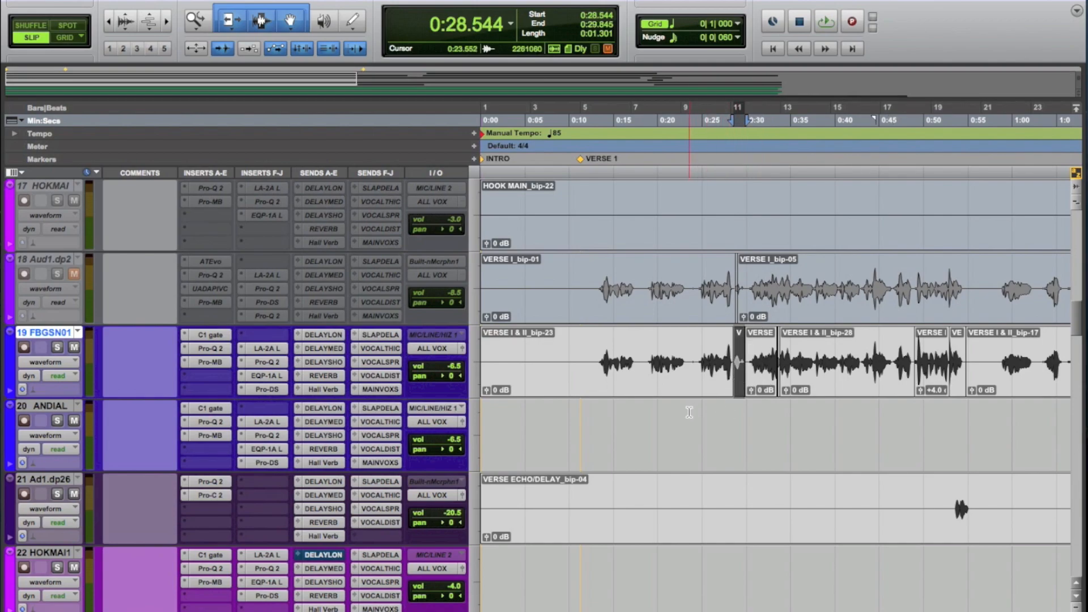
left_click(644, 415)
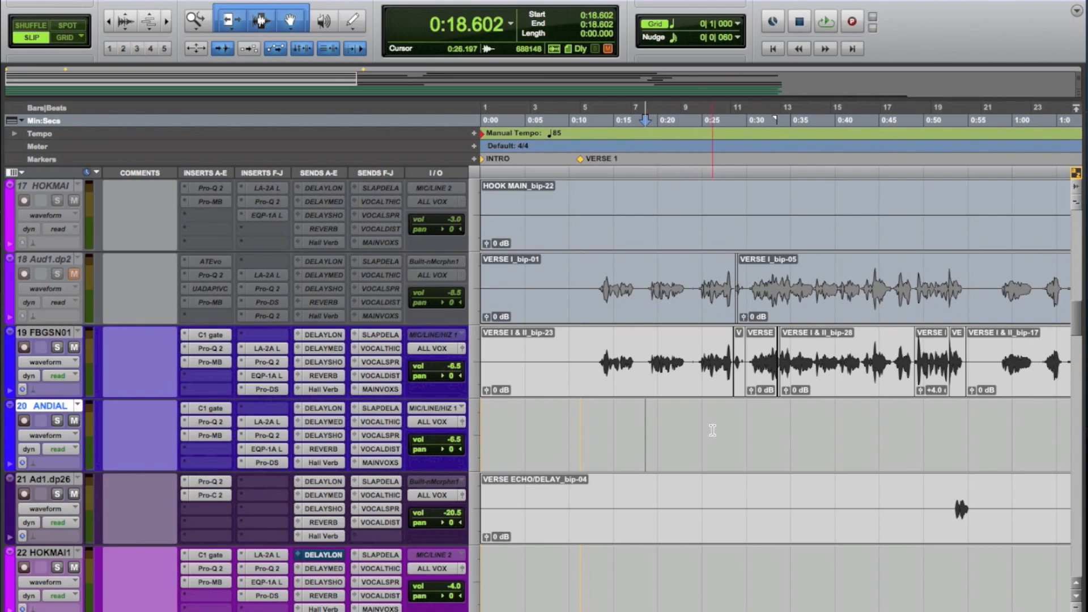
key("space")
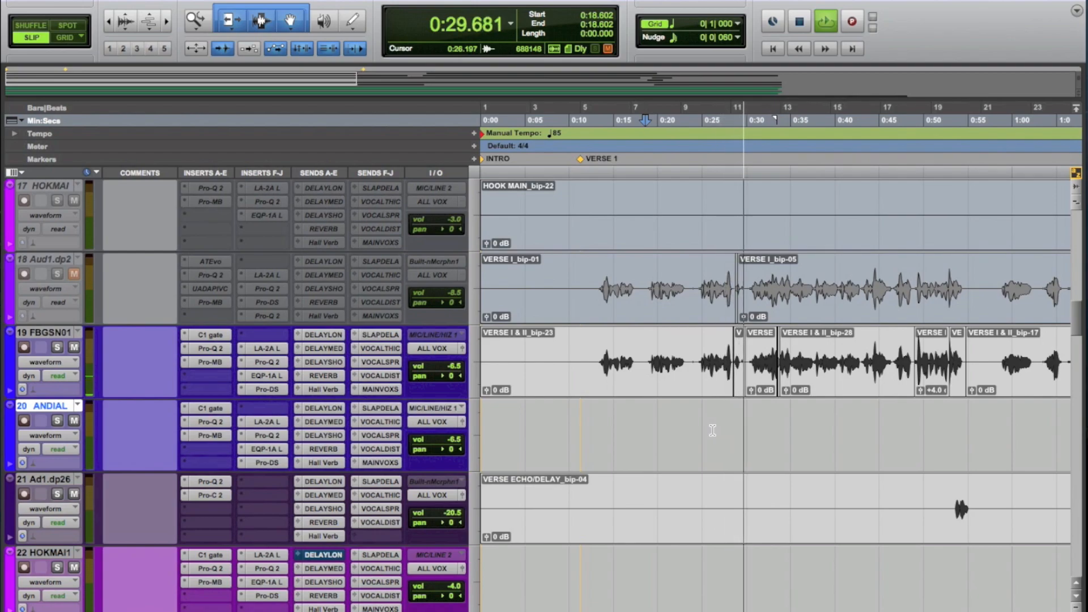
key("space")
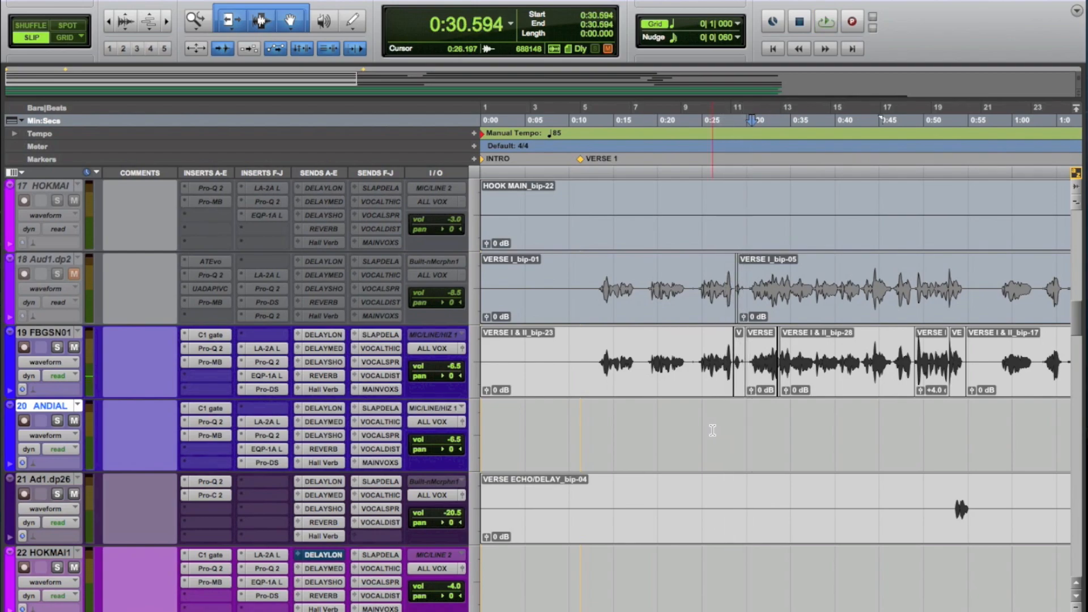
key("super+z")
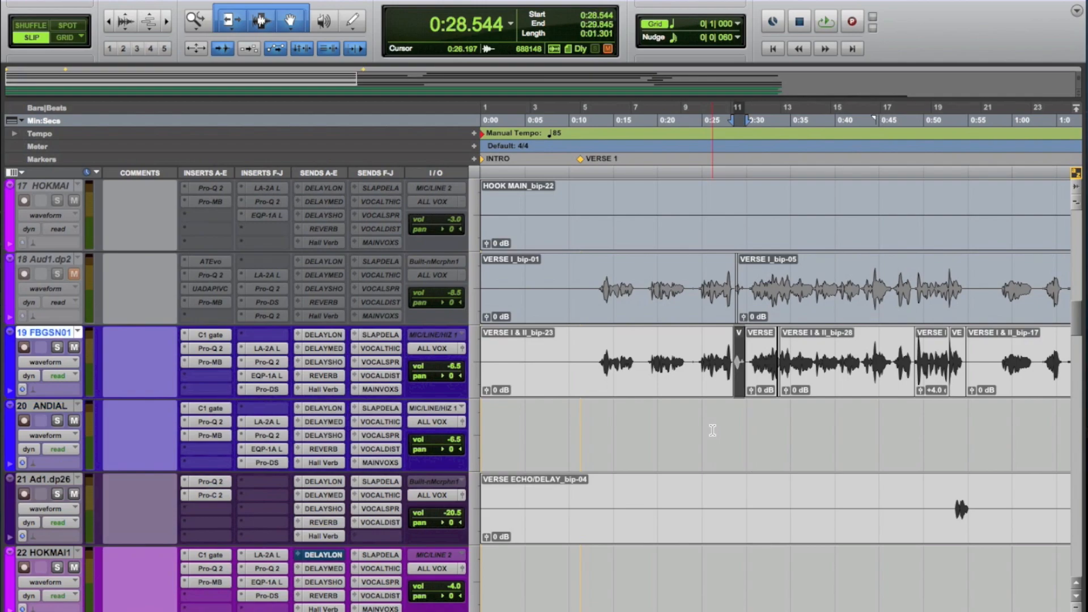
Step: Play back the track 19 vocal from about 0:24.4 through the short clip for a closer listen
left_click(712, 431)
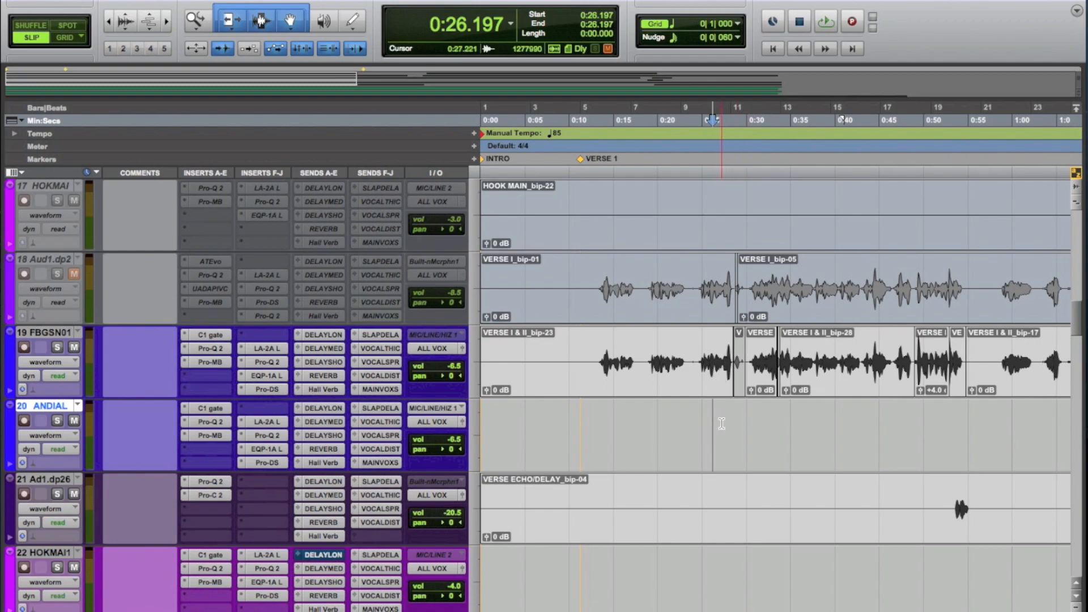
key("super+bracketright")
left_click(744, 350)
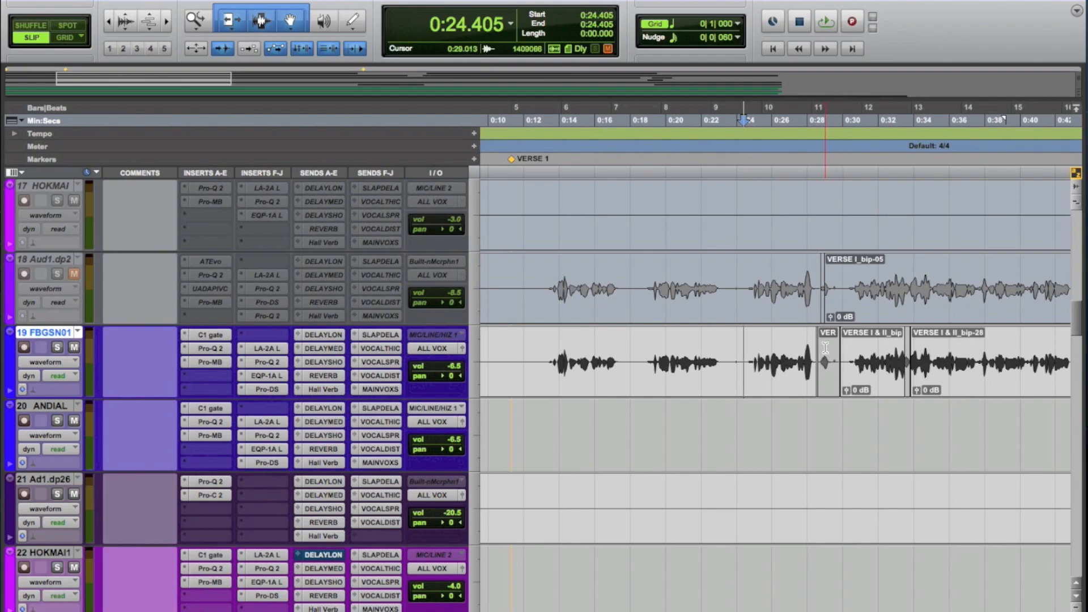
key("space")
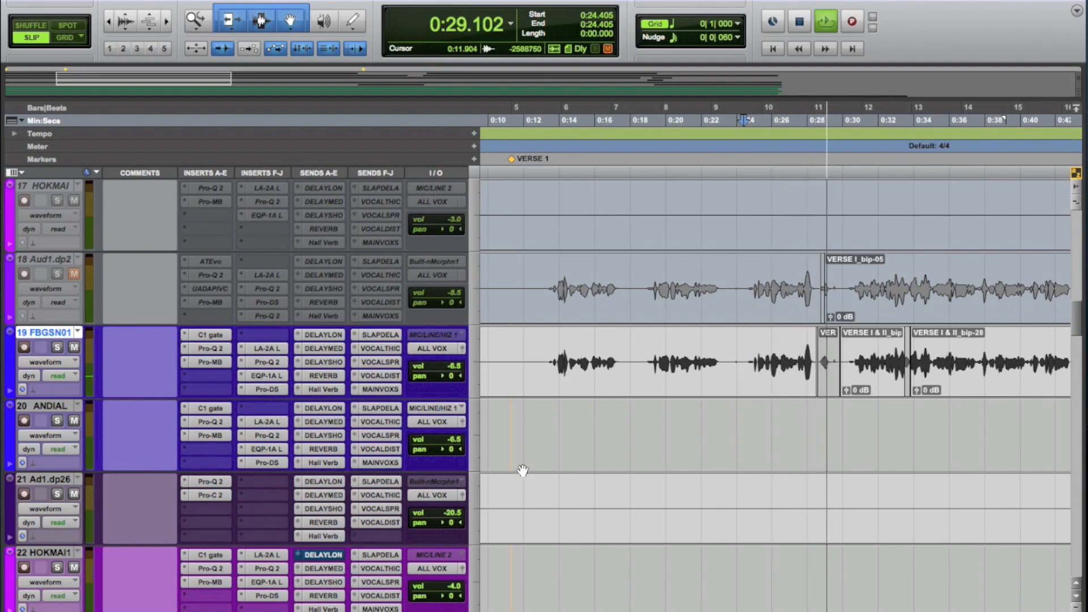
key("space")
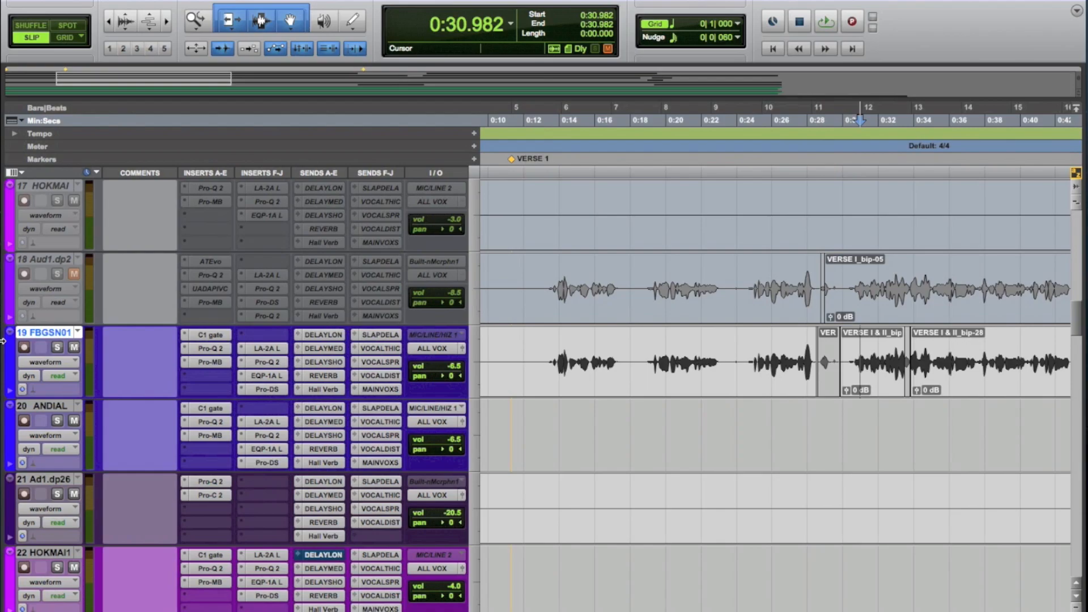
Step: Show the DELAY MEDIUM send level automation on track 19 and examine the send throw just before the short clip
left_click(53, 358)
left_click(209, 422)
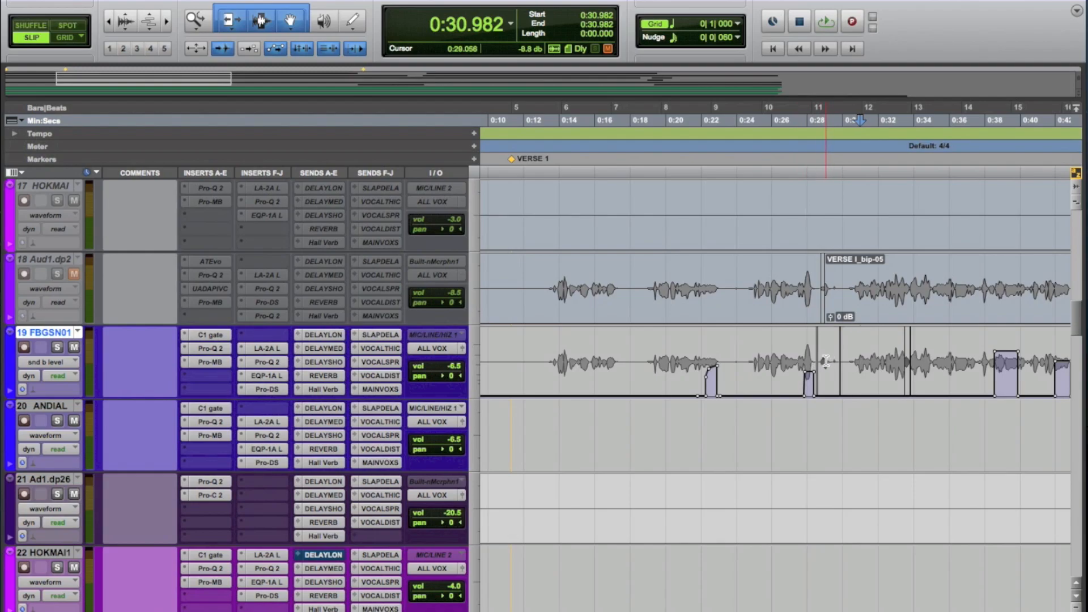
left_click_drag(823, 362, 846, 363)
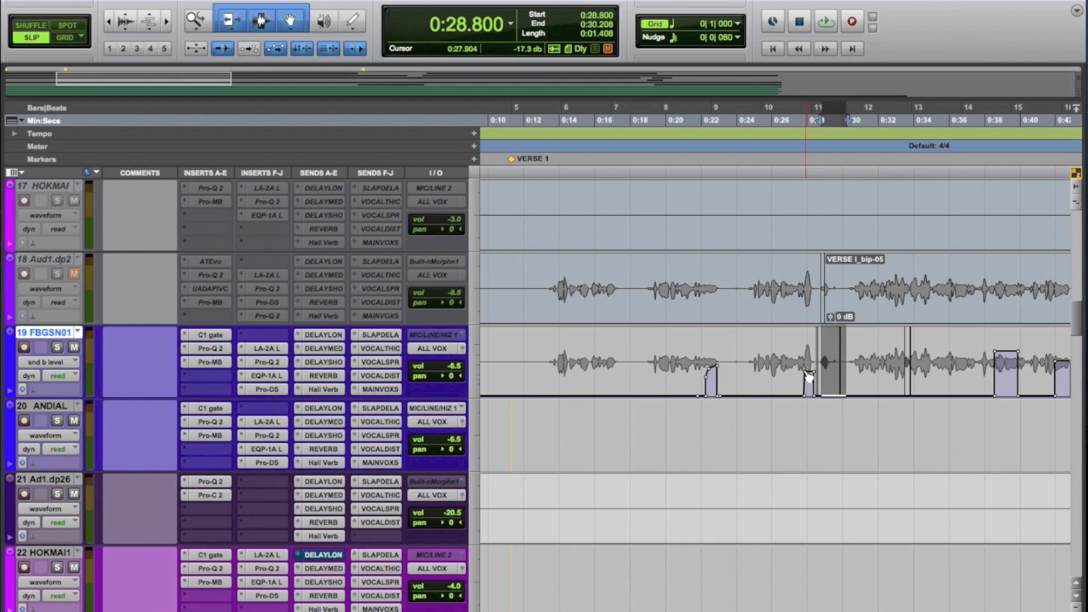
left_click(795, 359)
key("t")
key("t")
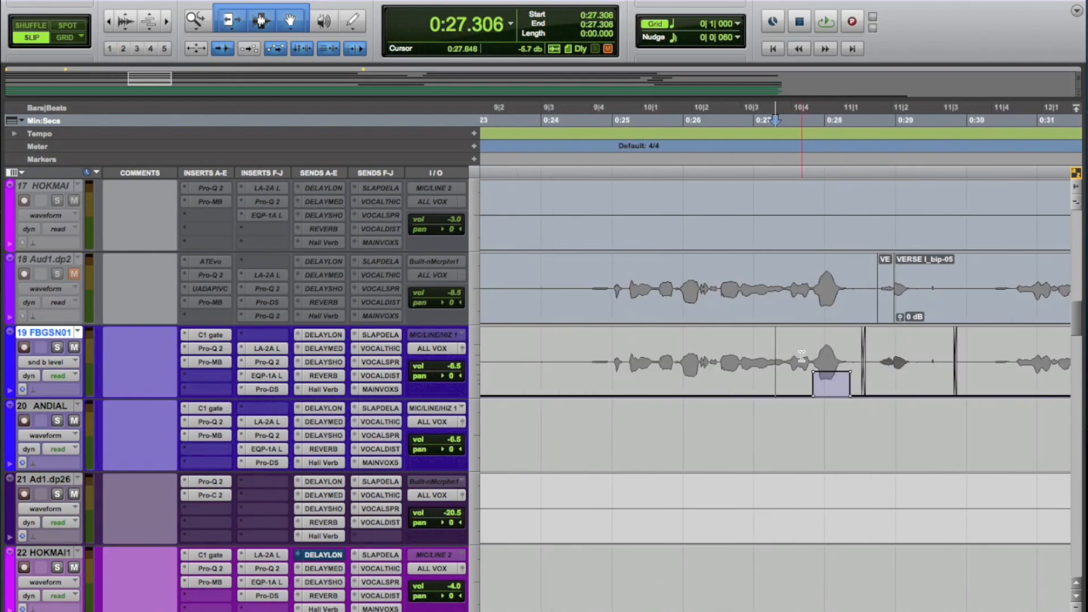
Step: Audition the DELAY MEDIUM throw on track 19 by playing from about 0:24.6 to 0:30
left_click(587, 355)
key("space")
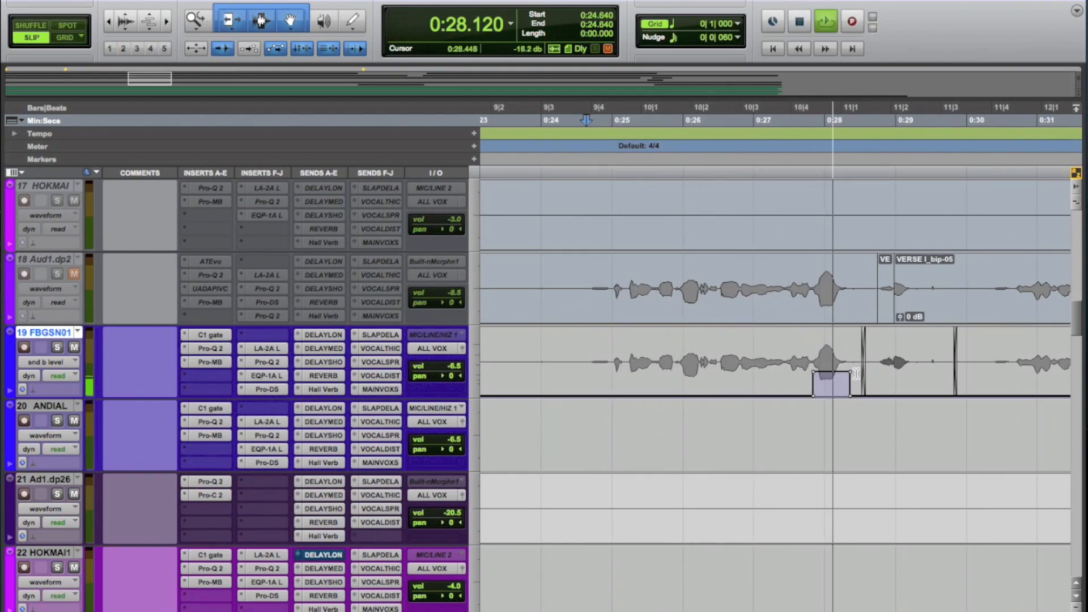
key("space")
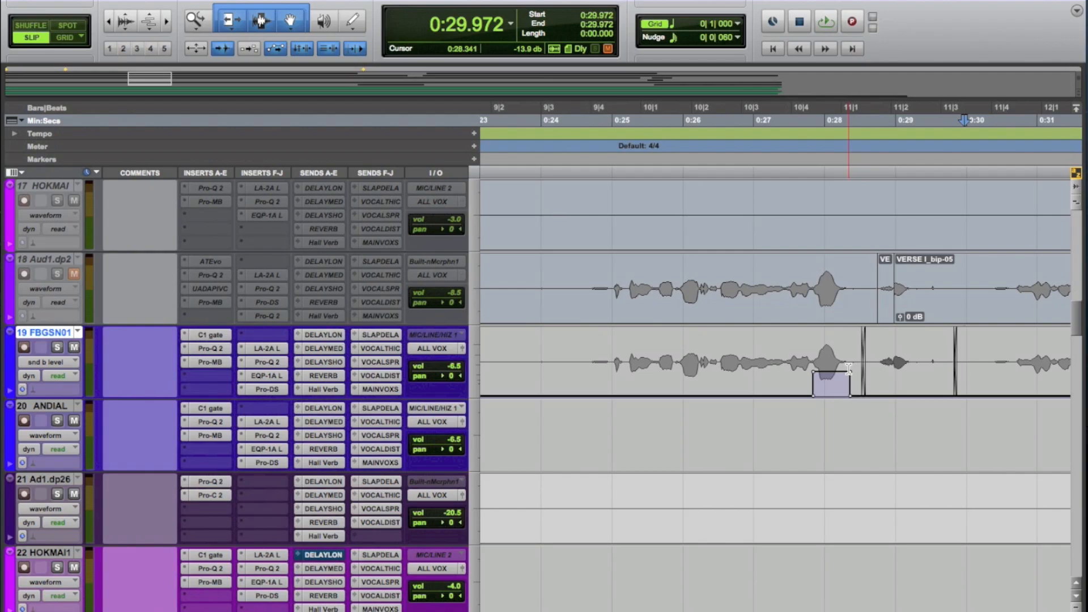
Step: Return track 19 to waveform view
key("r")
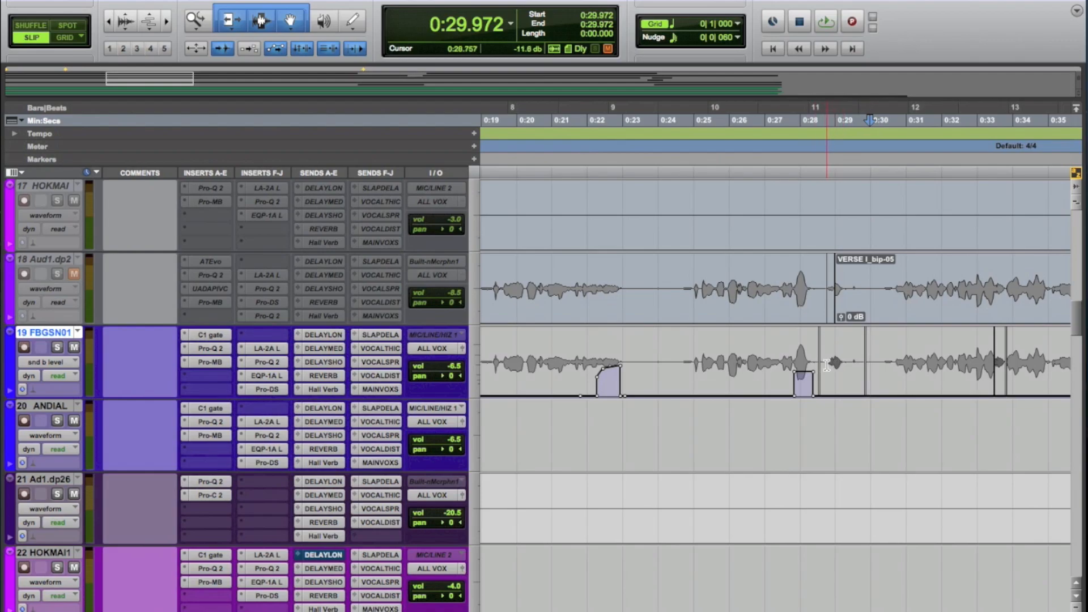
left_click(51, 366)
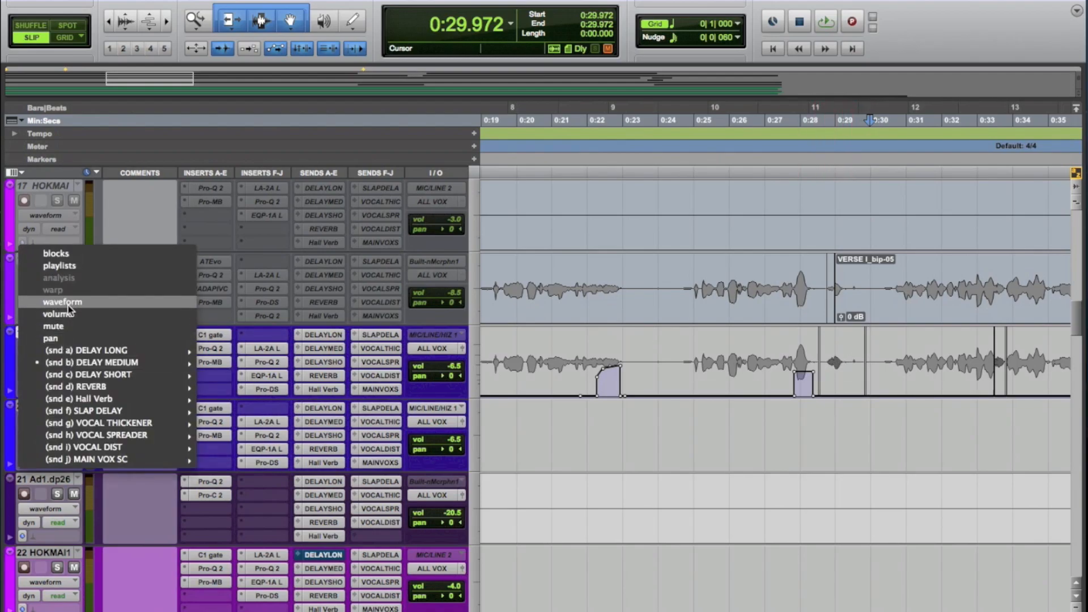
left_click(45, 306)
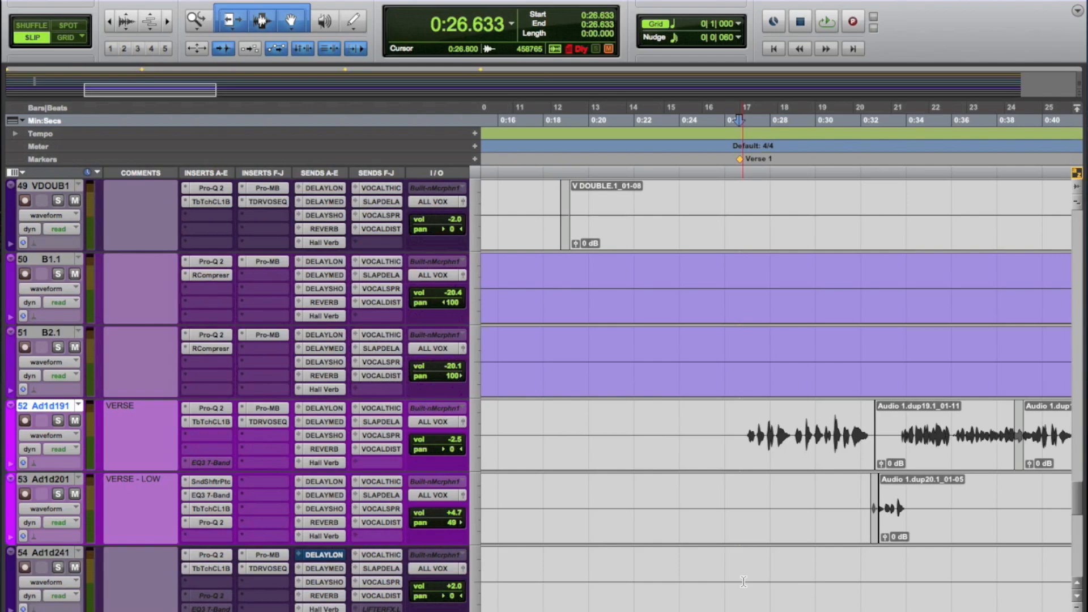
Step: Play the verse vocal on track 52 from about 0:26.6 and examine the short clip near 0:29.5
key("space")
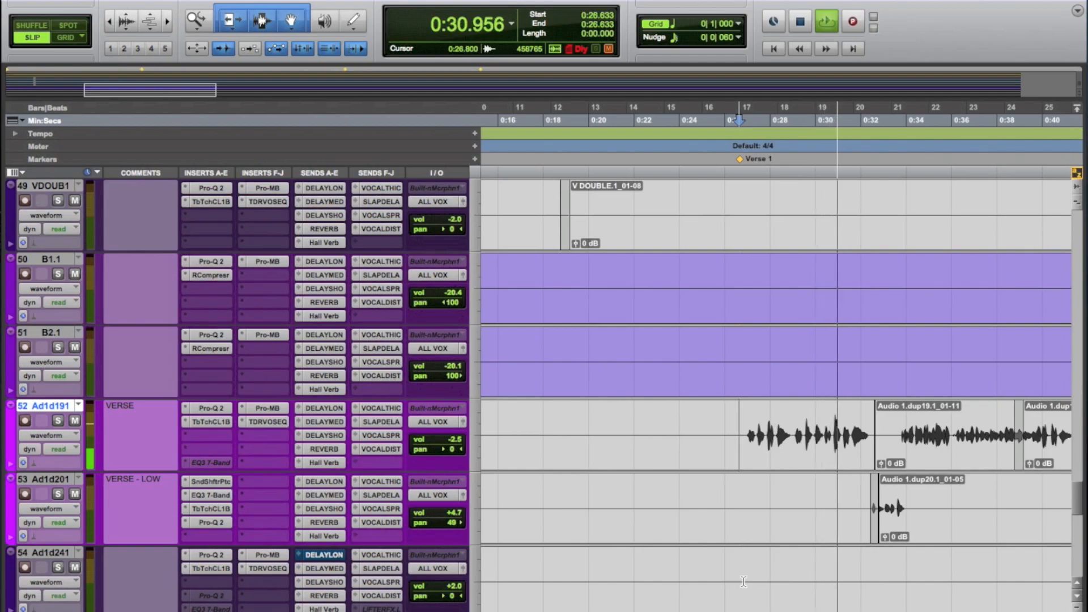
key("space")
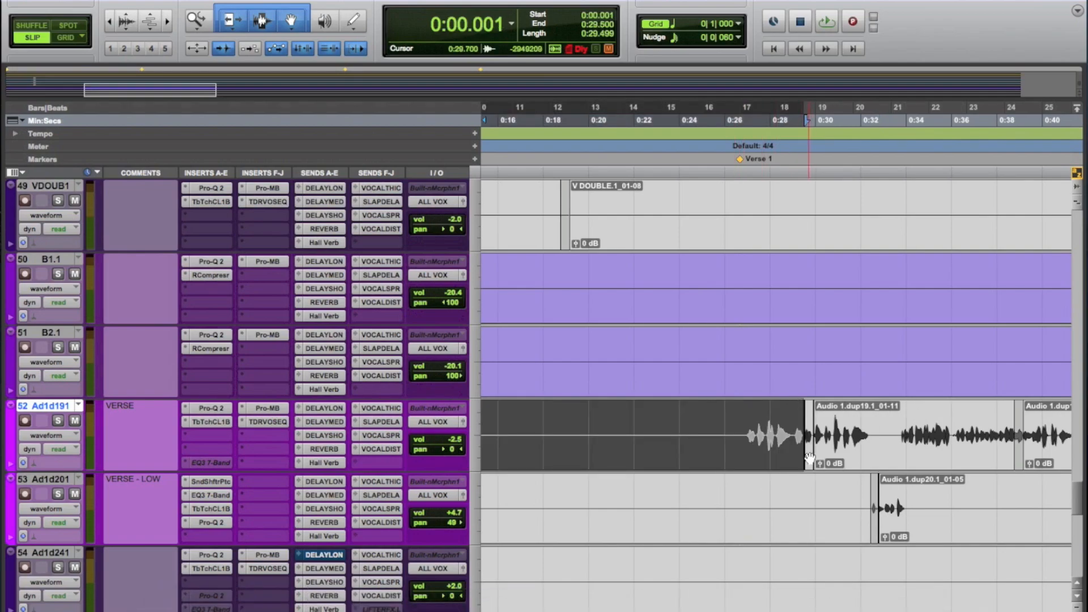
left_click(804, 481)
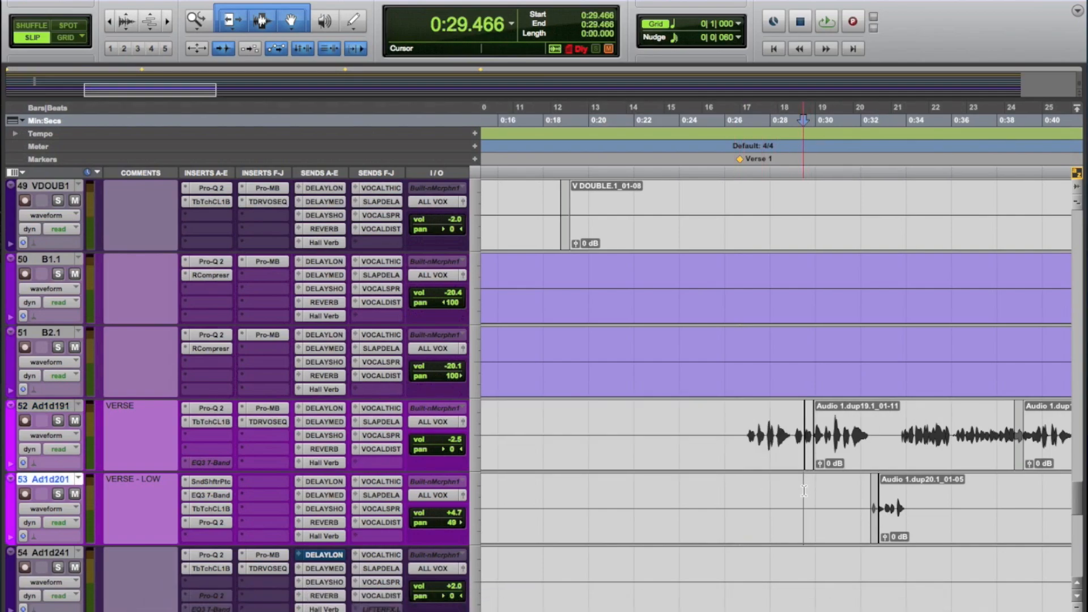
key("t")
key("t")
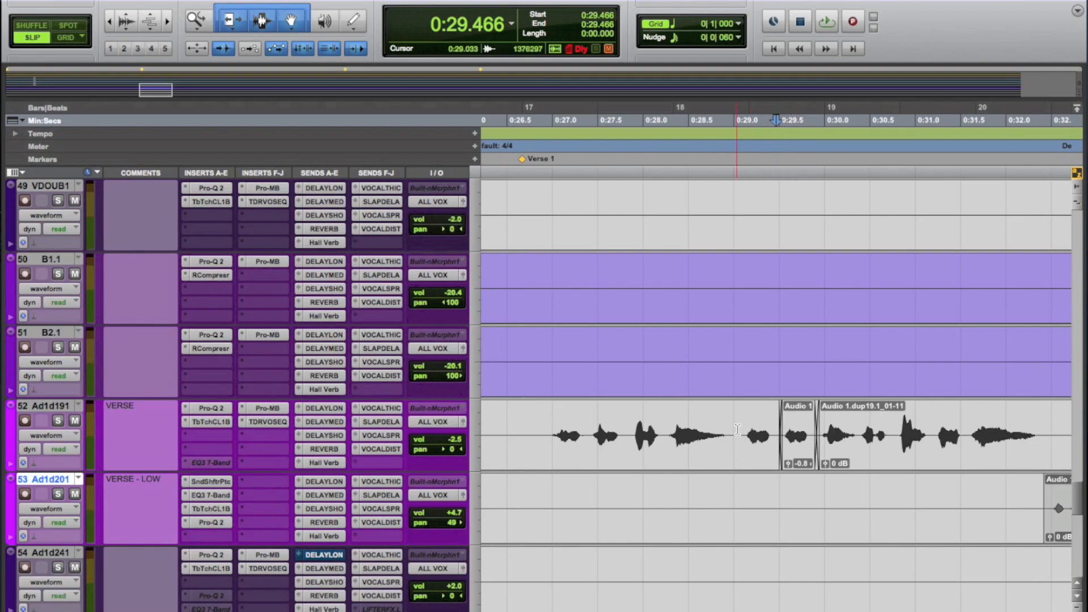
key("r")
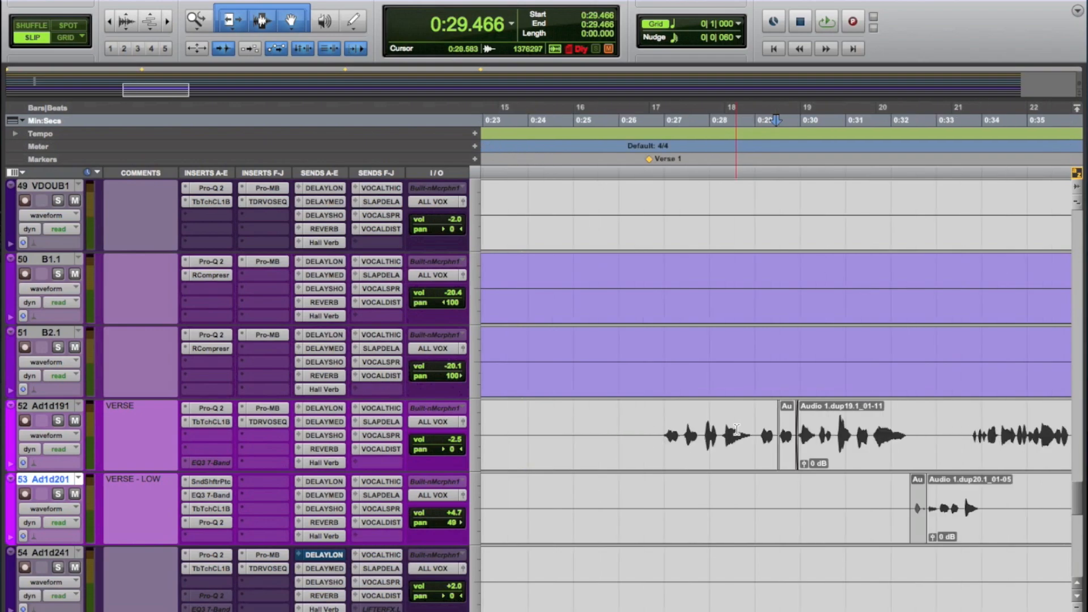
Step: Play back the edited verse vocal on track 52 from about 0:26.7 to 0:32.7
left_click(653, 423)
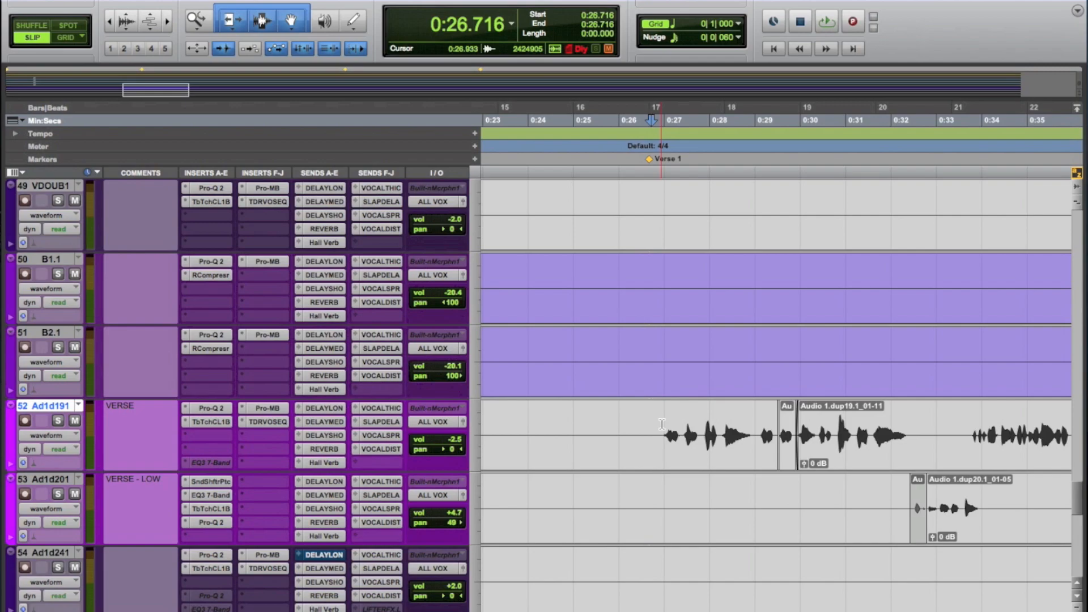
key("space")
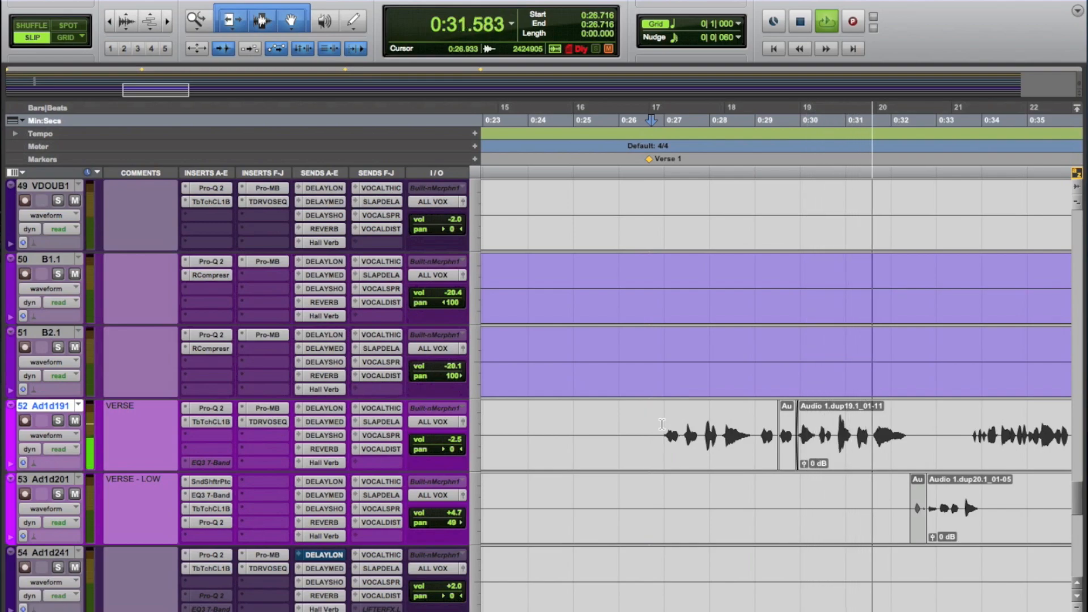
key("space")
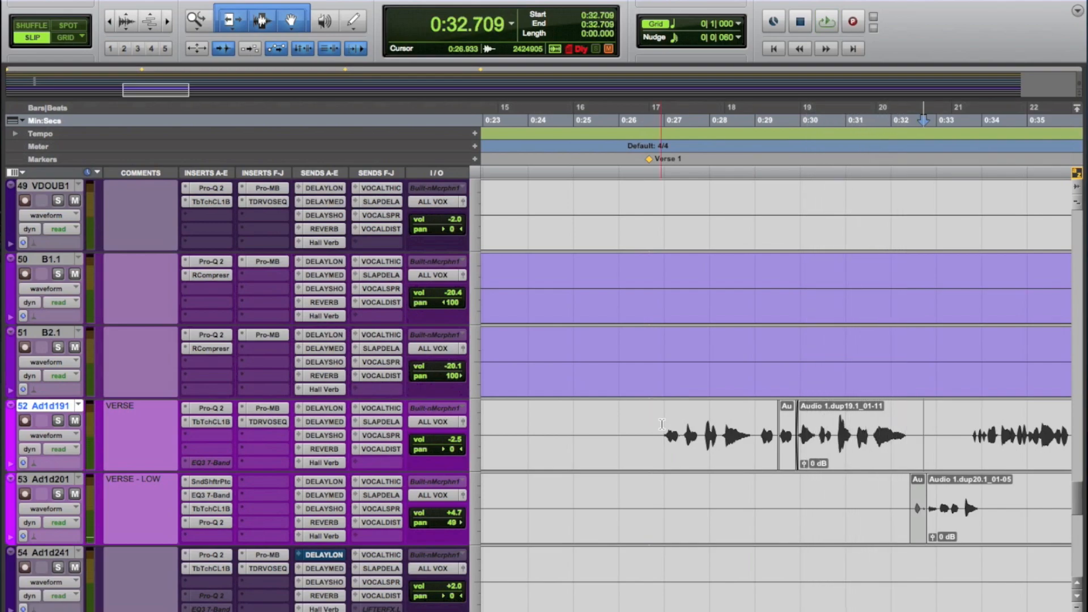
Step: Highlight the vocal phrases at about 0:26.9–0:27.9 and 0:29.1–0:29.5 on track 52, and clear the selection
left_click_drag(662, 424, 702, 425)
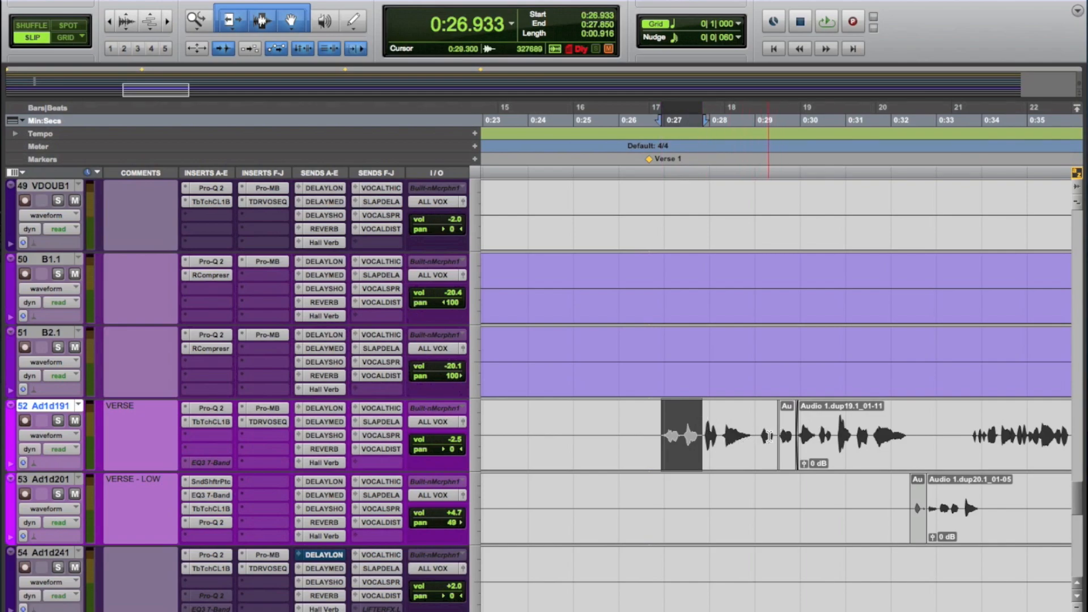
left_click_drag(762, 434, 780, 435)
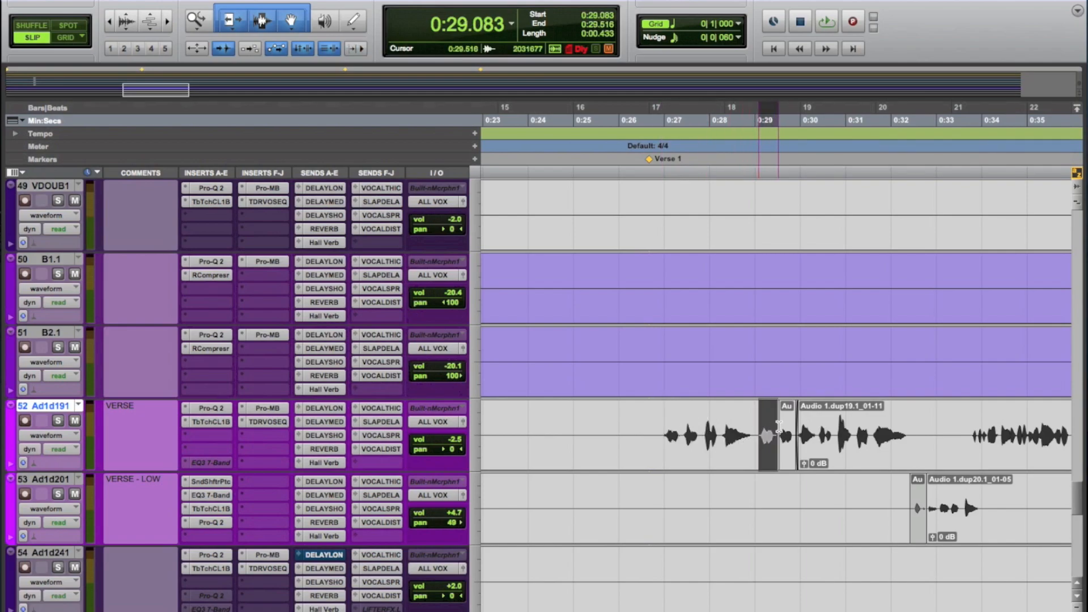
left_click(760, 487)
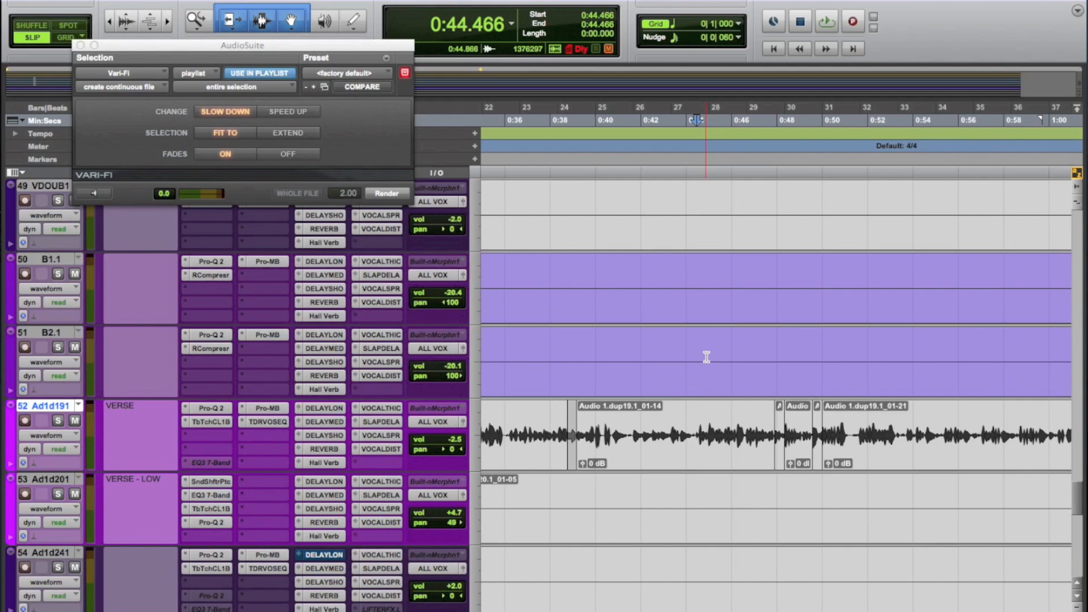
Step: Play the track 52 verse from about 0:44.5 and highlight the short clip near 0:47.9 before clearing the selection
key("space")
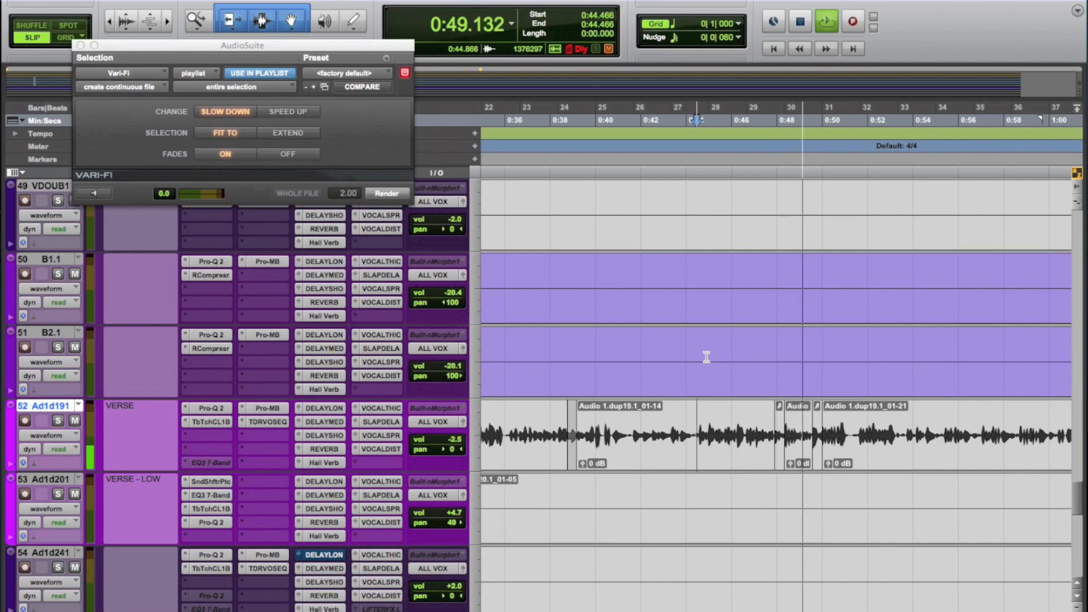
key("space")
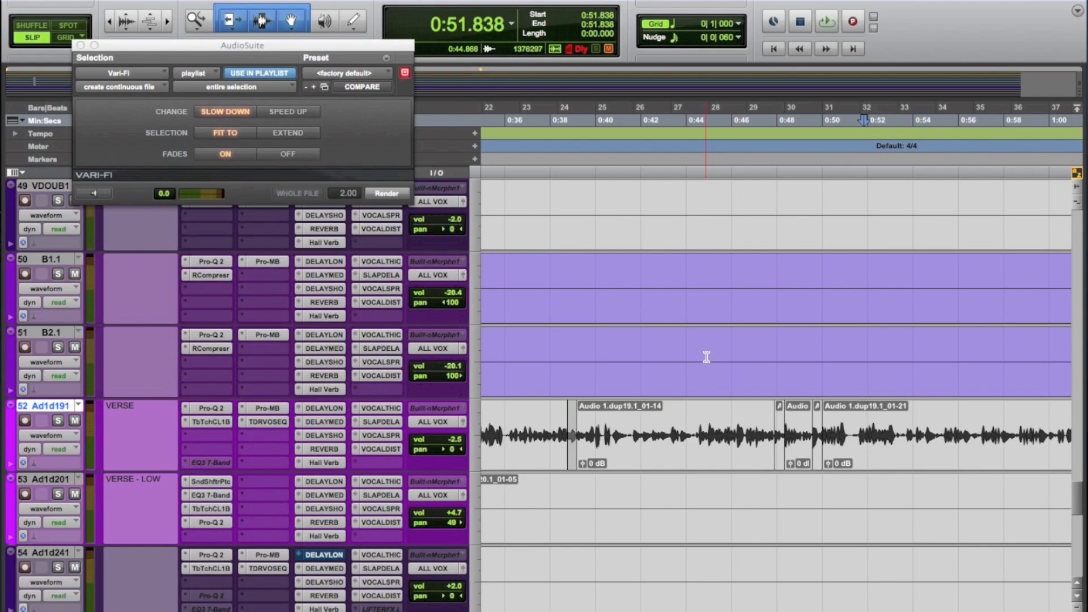
left_click(781, 470)
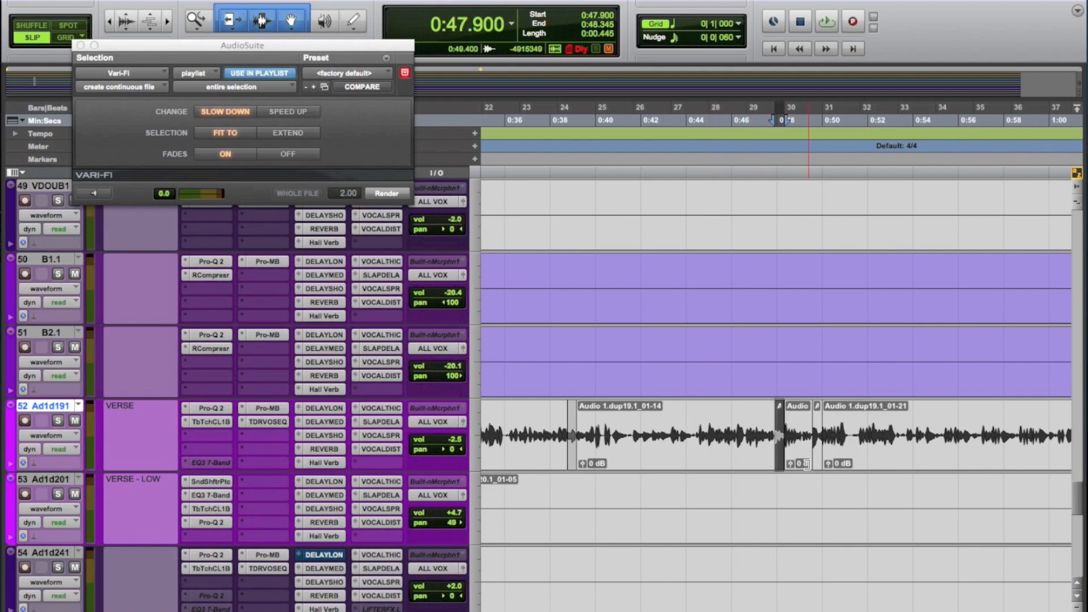
left_click(764, 476)
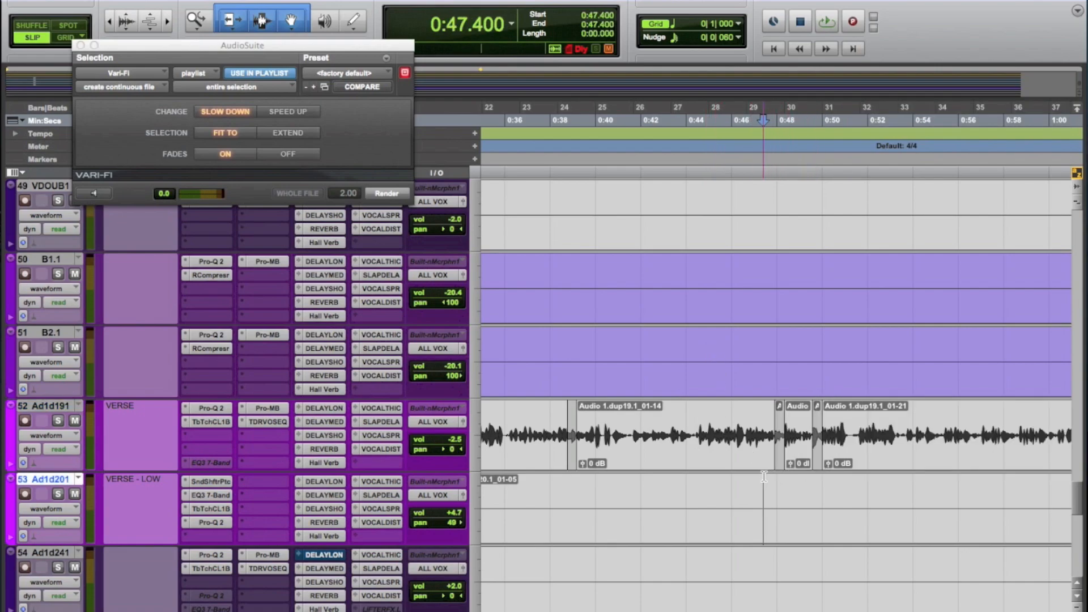
Step: Play back the verse vocal on track 52 from about 0:44.3 to 0:51.6
left_click(693, 427)
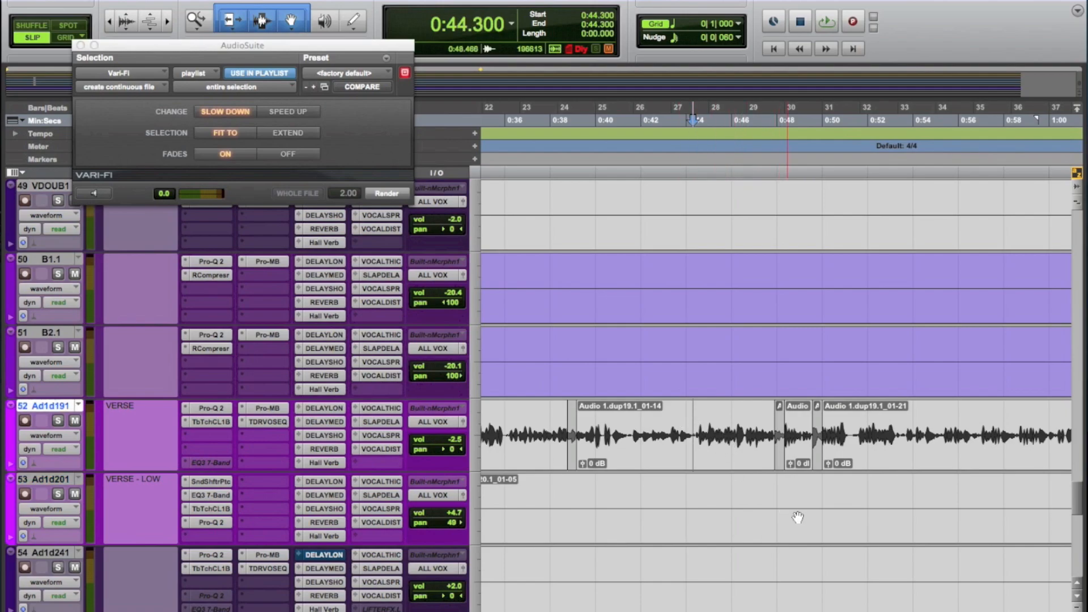
key("space")
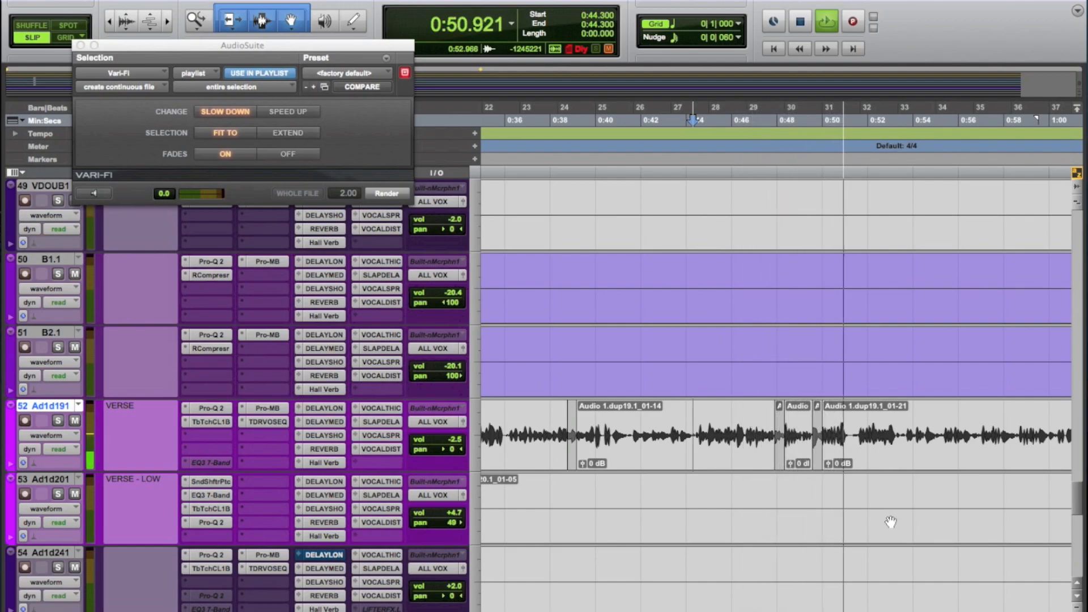
key("space")
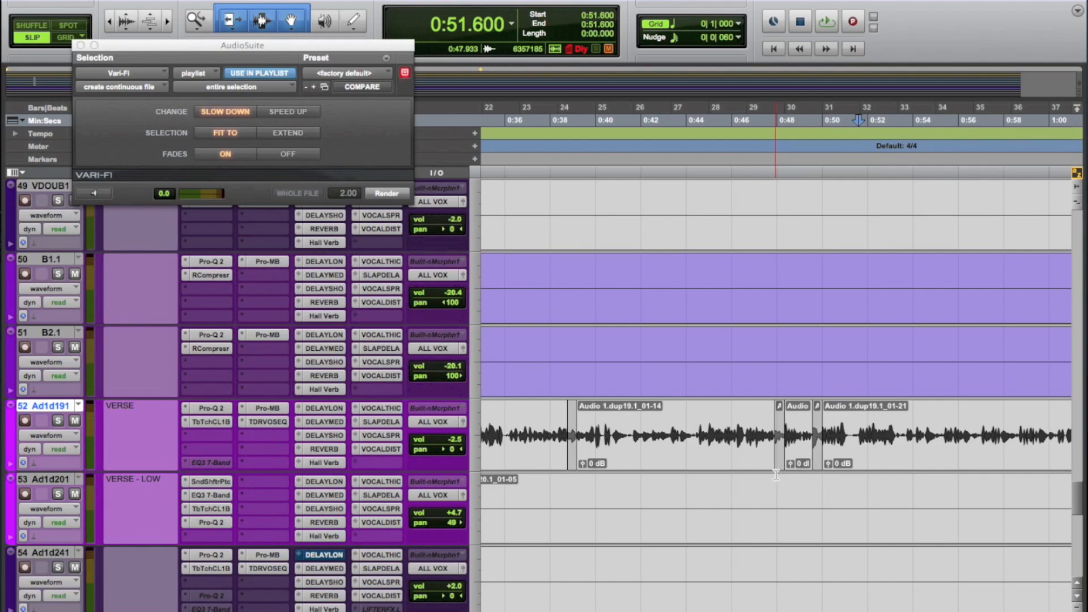
Step: Move the AudioSuite window clear of the transport and render the Vari-Fi slow-down onto the short track 52 clip at 0:47.9
left_click_drag(370, 45, 372, 133)
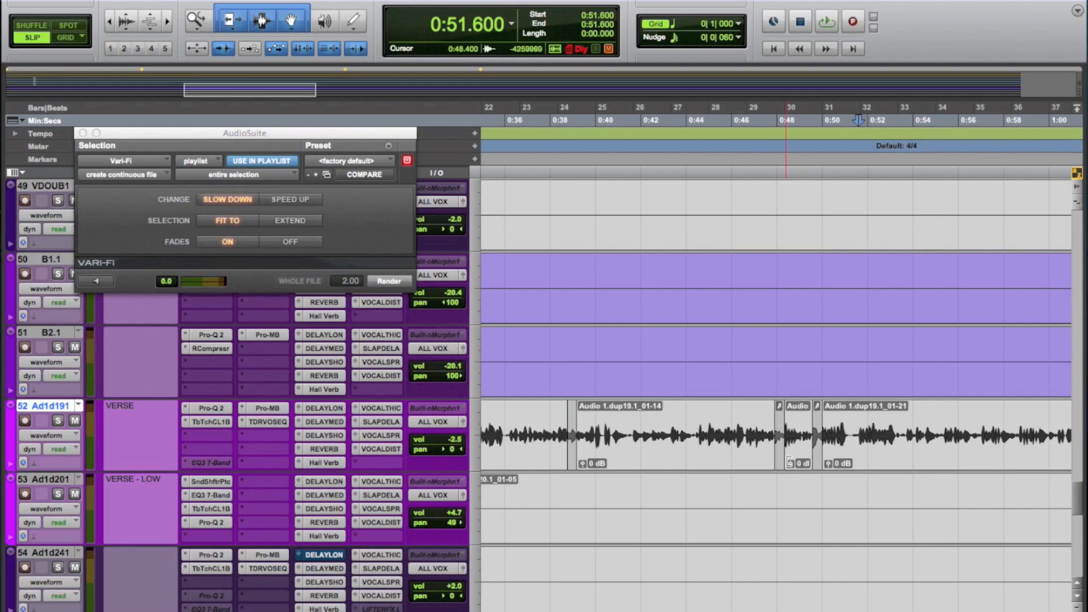
left_click(779, 464)
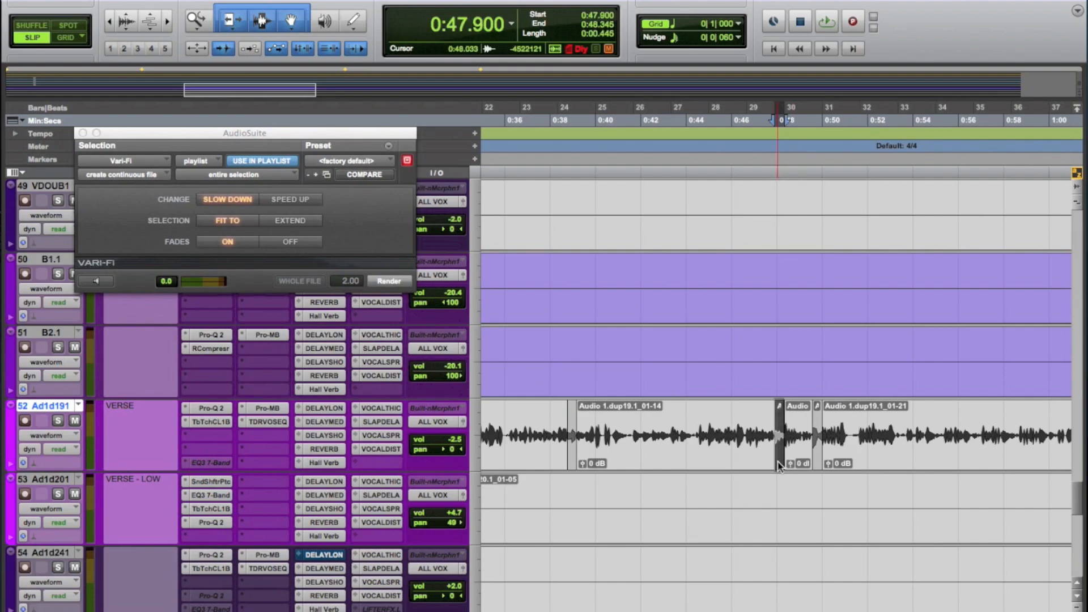
left_click(818, 466)
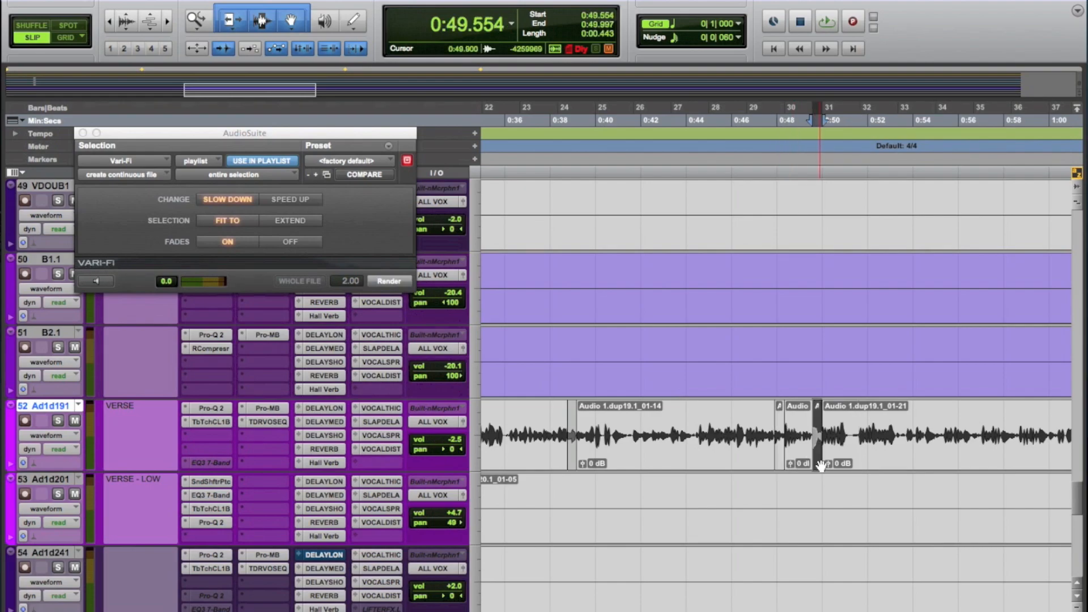
left_click(781, 464)
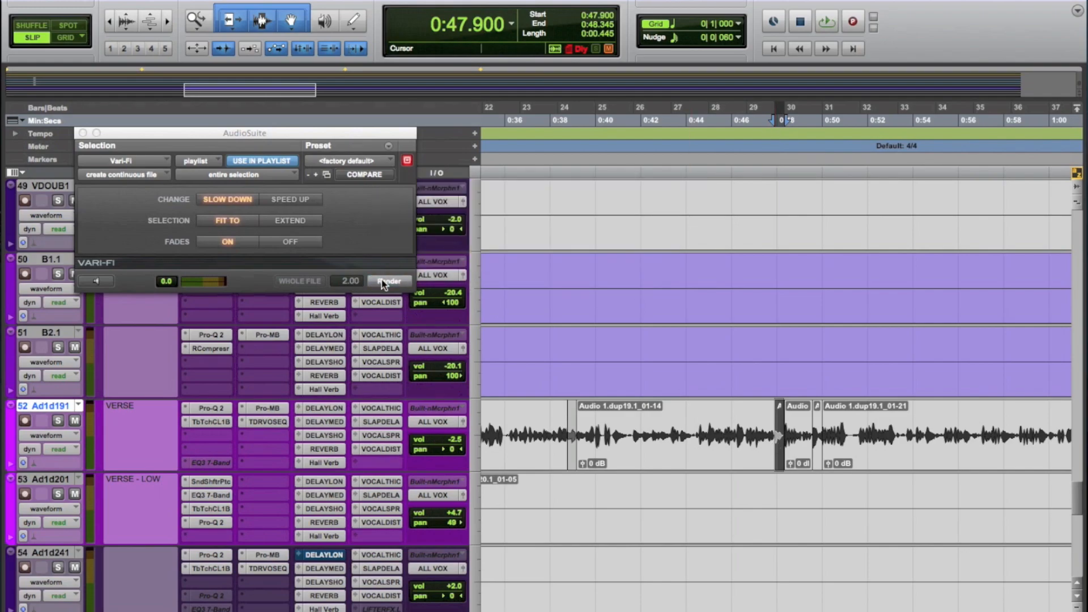
left_click(759, 494)
Step: Render the Vari-Fi slow-down onto the full-length short clip from 0:49.554 to 0:49.997 on track 52
key("super+bracketright")
key("super+bracketright")
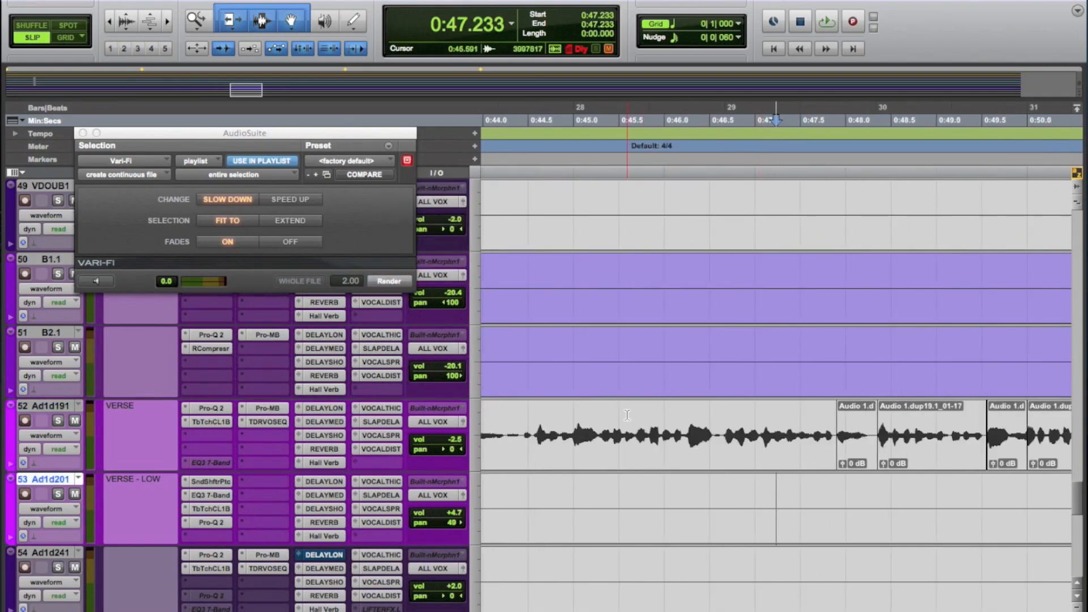
left_click(518, 418)
left_click(1003, 454)
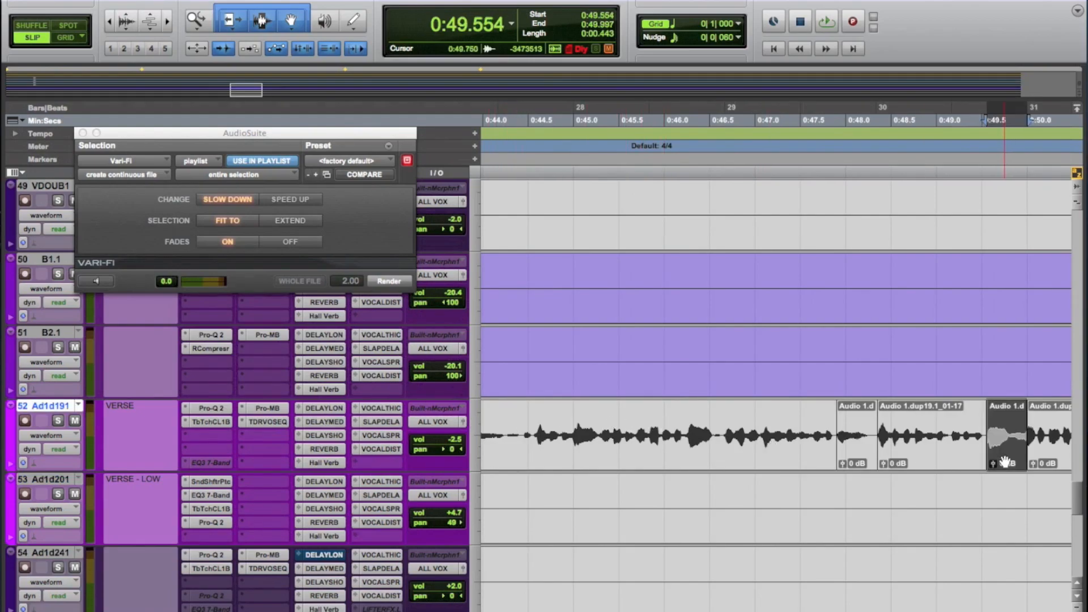
left_click(390, 281)
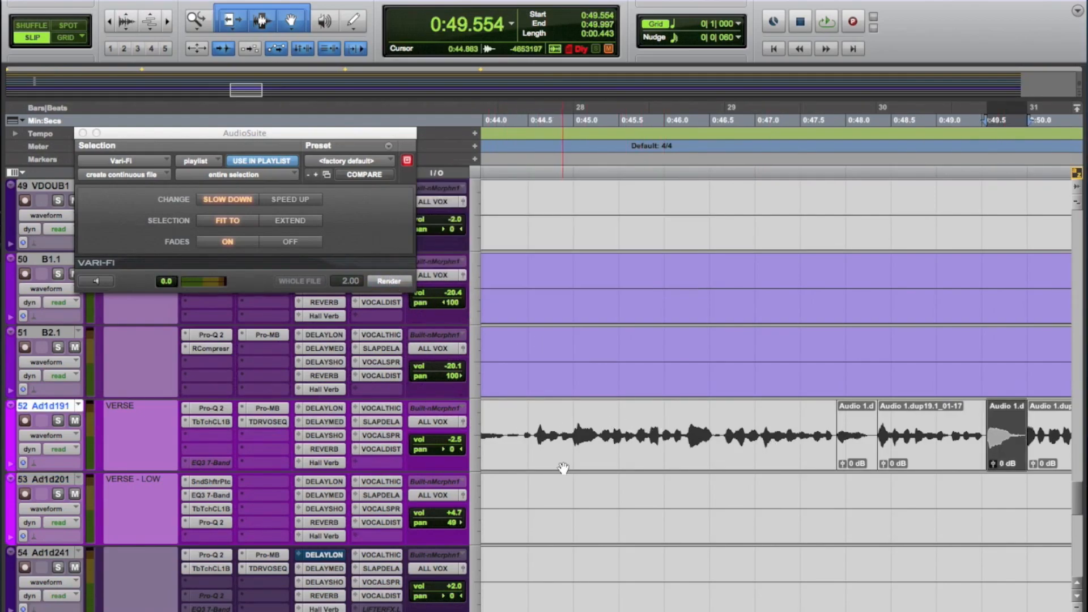
Step: Audition the slow-down effects on track 52 by playing the verse from about 0:44.4 to 0:51.8
left_click(516, 421)
left_click(521, 418)
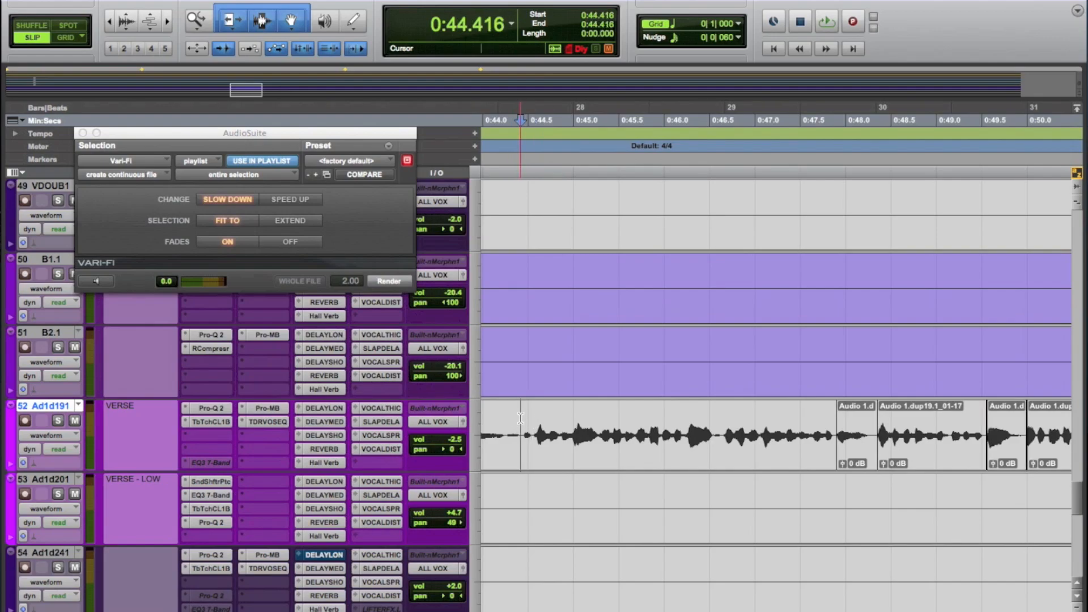
key("super+bracketleft")
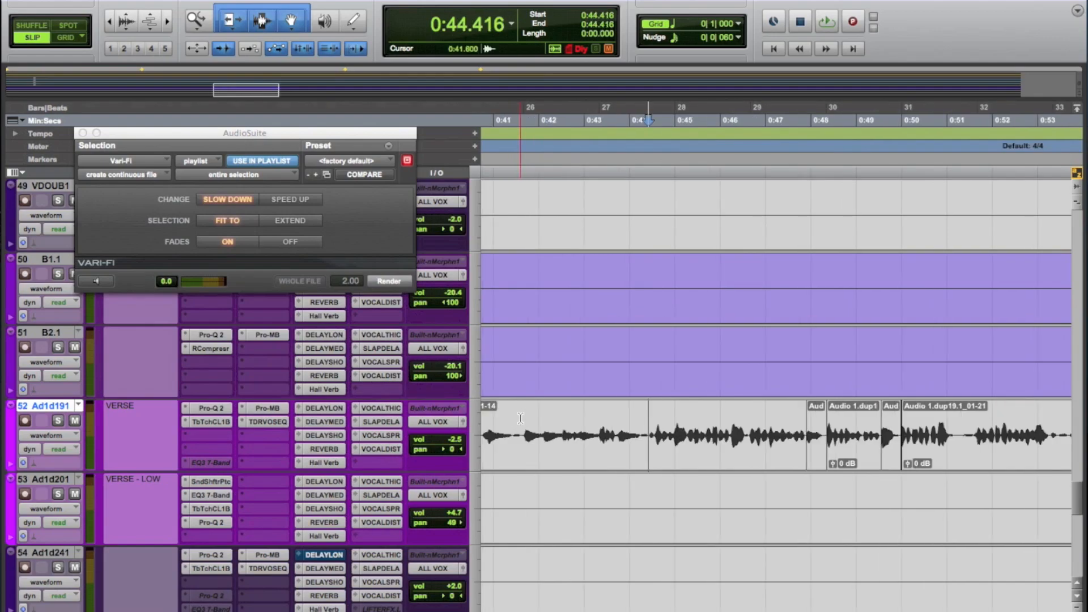
key("space")
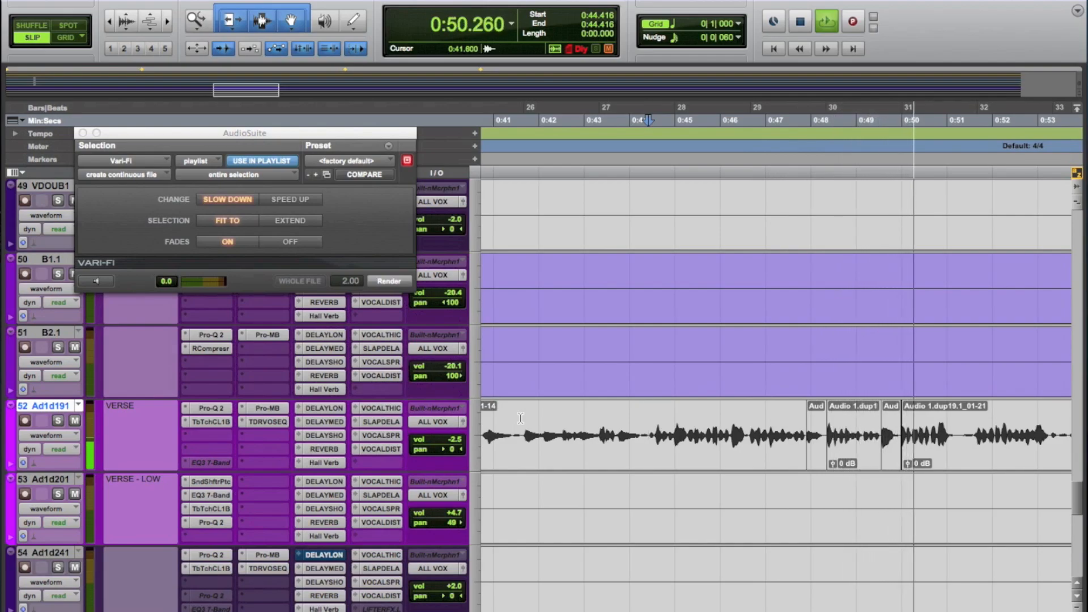
key("space")
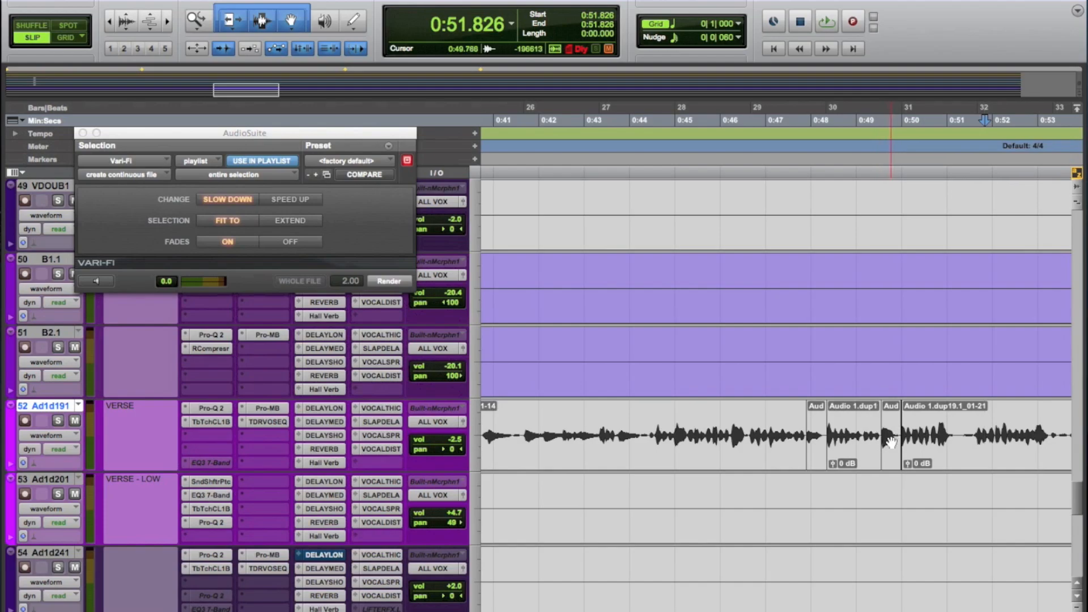
Step: Undo the last Vari-Fi render on track 52 and trim the restored clip to run from 0:49.564 to 0:49.802
left_click(891, 489)
key("t")
key("t")
key("t")
left_click(735, 451)
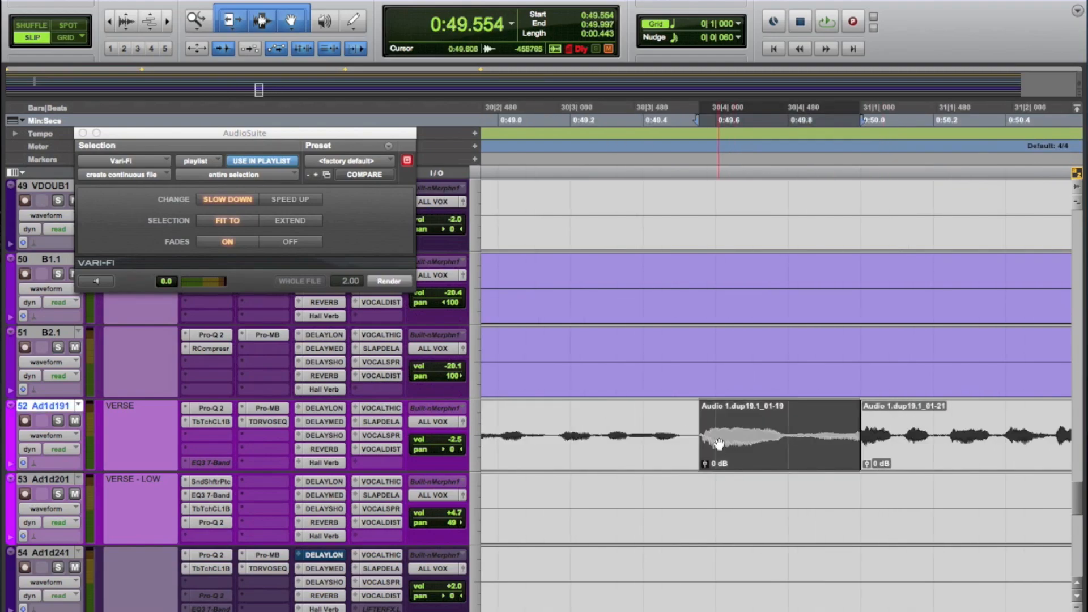
left_click_drag(702, 428, 705, 428)
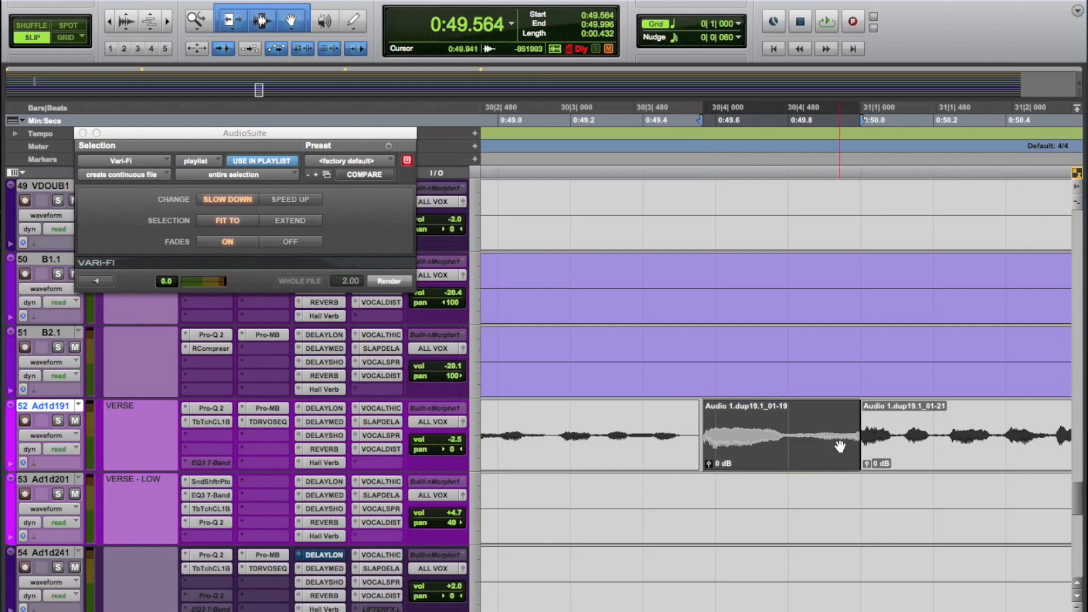
left_click_drag(853, 434, 790, 435)
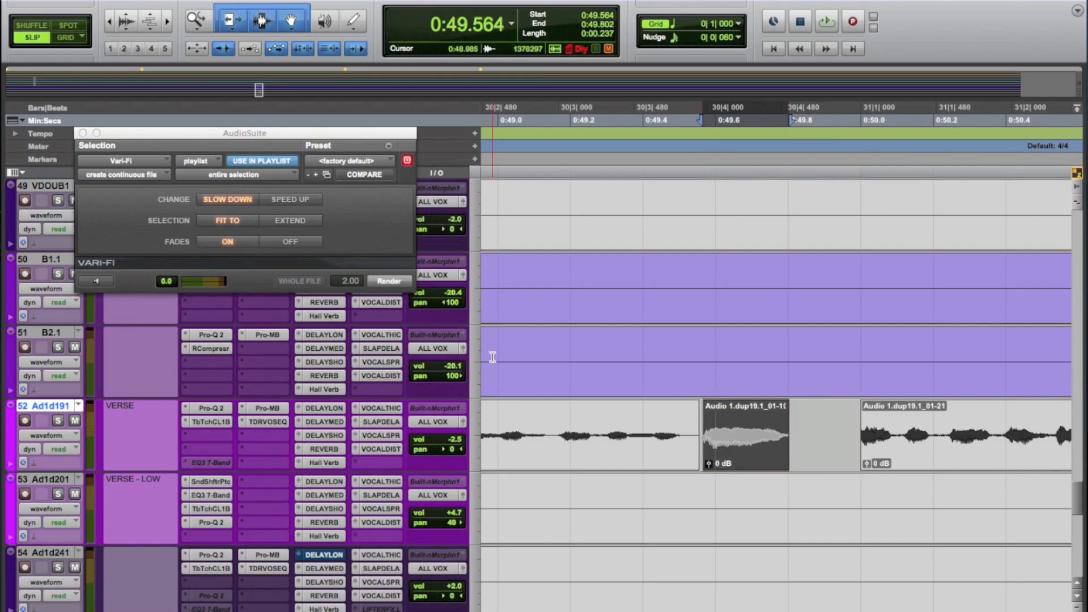
Step: Render the Vari-Fi slow-down onto the trimmed clip and extend the preceding clip's end to about 0:49.562
left_click(390, 282)
left_click(532, 334)
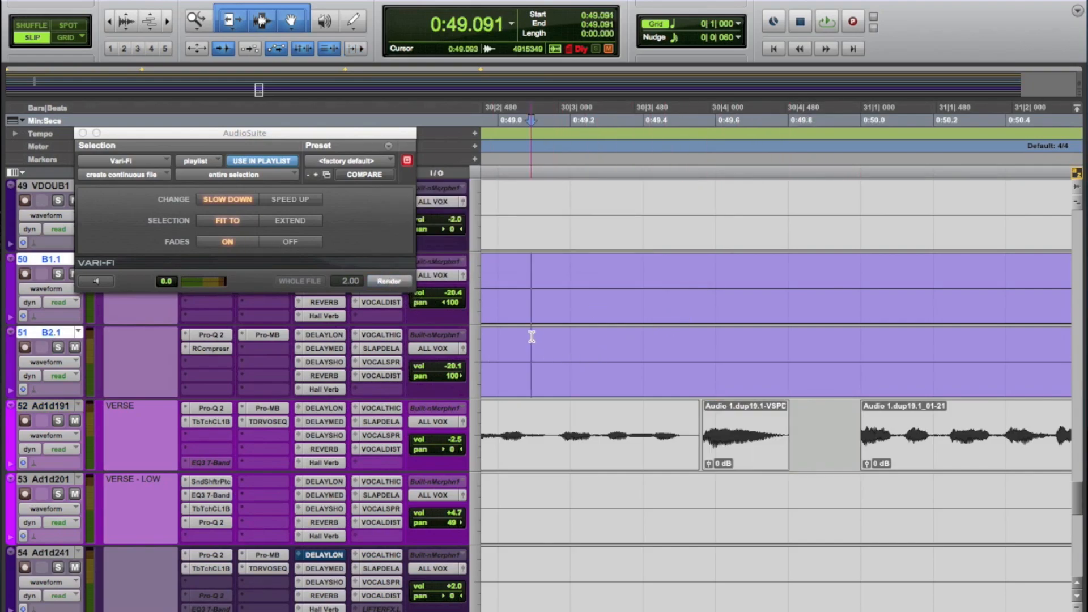
left_click(696, 438)
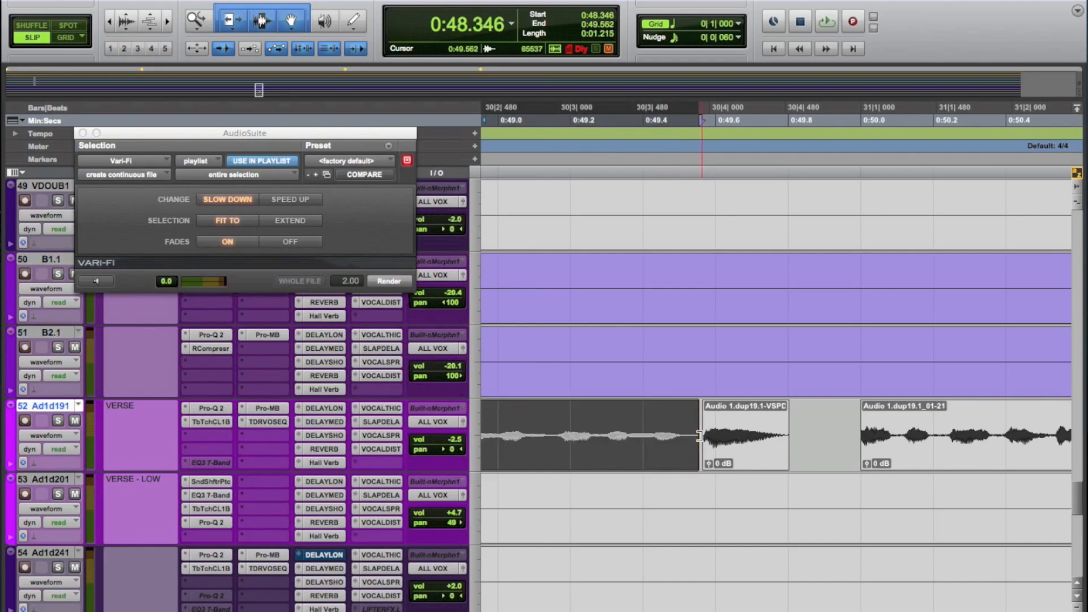
Step: Play the re-rendered clip in context from about 0:49.1 to 0:51.5 and examine the surrounding clips on track 52
left_click(530, 356)
key("space")
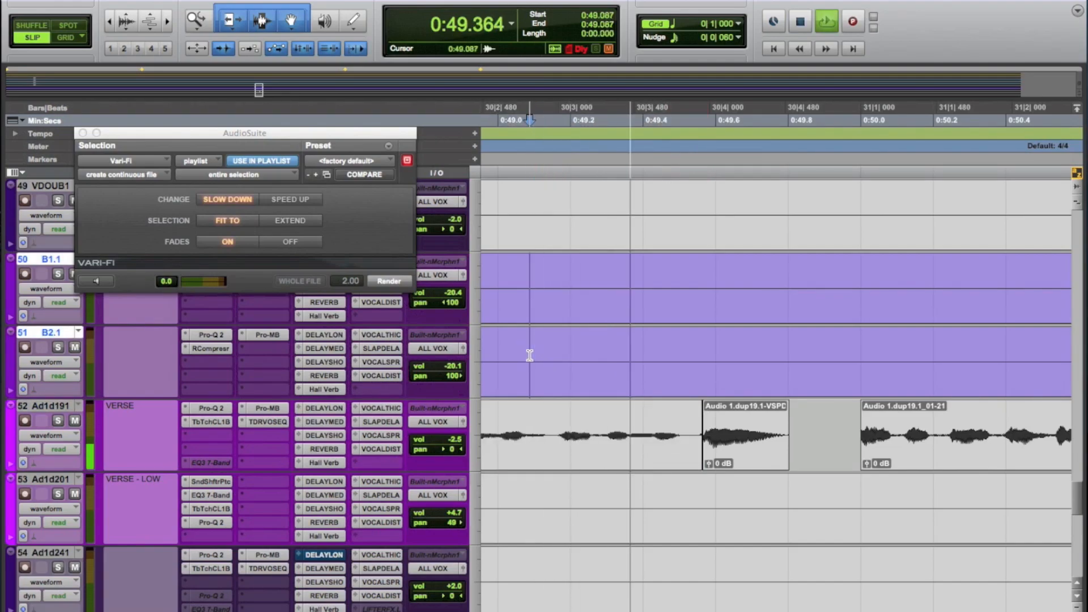
key("space")
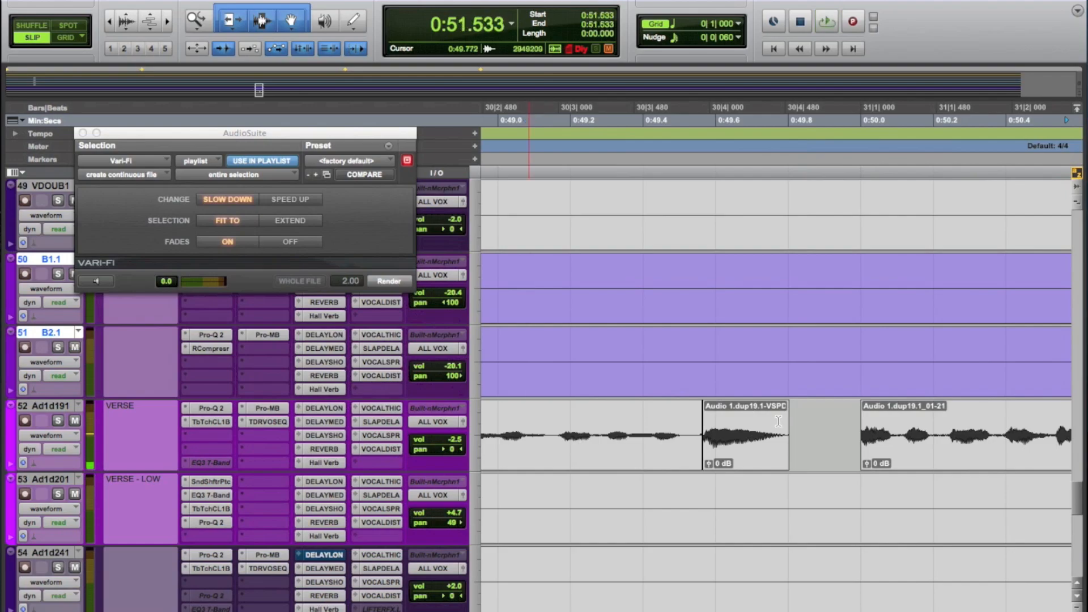
scroll(799, 429, "down", 1)
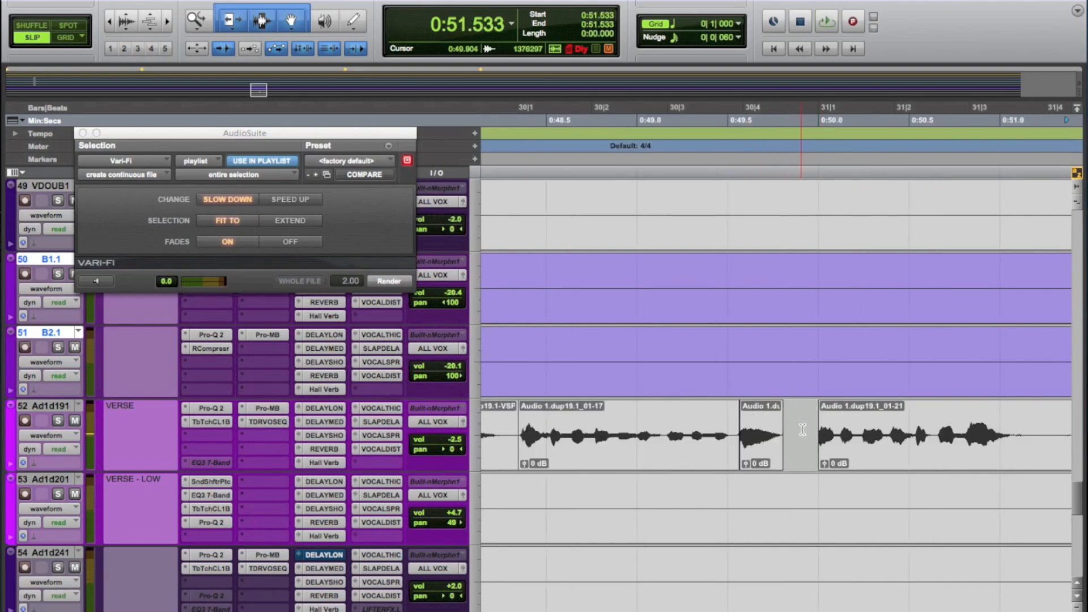
scroll(774, 455, "down", 1)
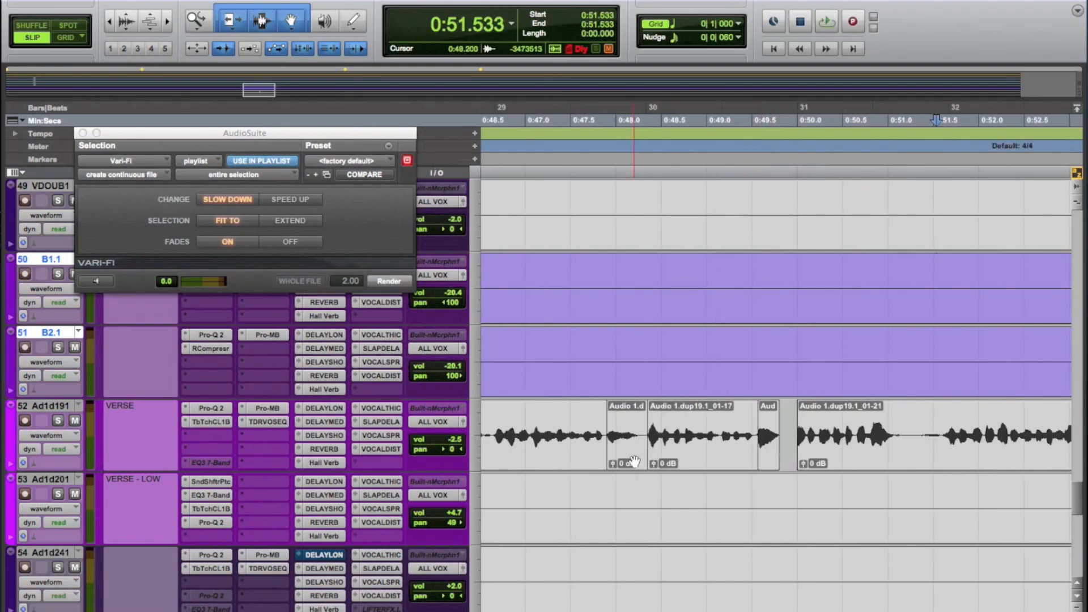